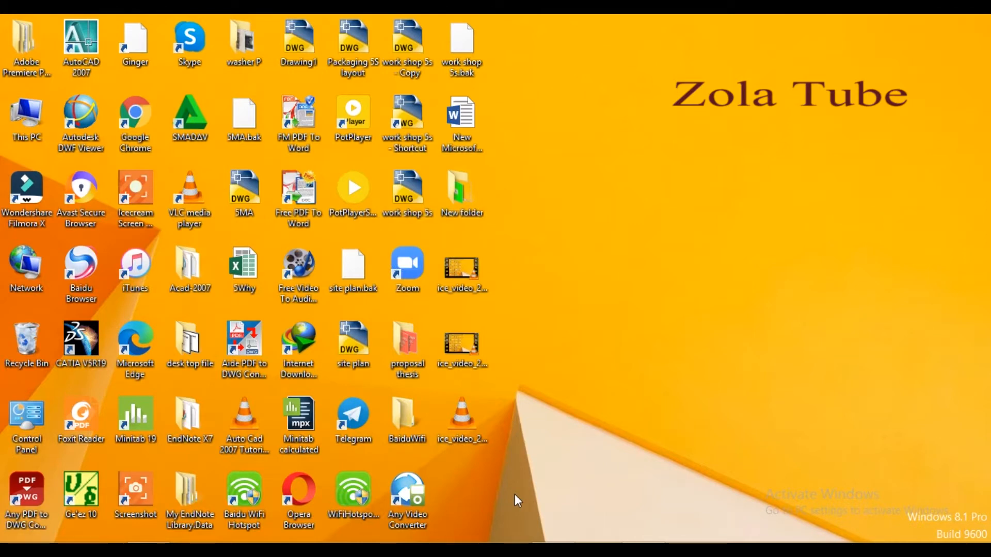
Switch to AutoCAD 2007 with the CLEAR JUICE PUMP No 1 SHAFT & SLEEVE drawing open and bring its ring into closer view
click(642, 550)
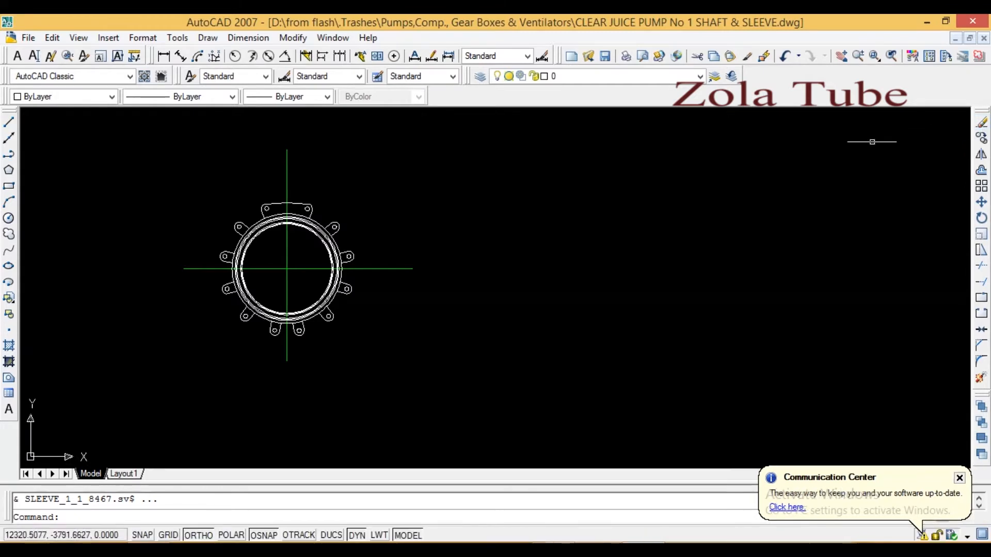
middle_drag(698, 204, 659, 188)
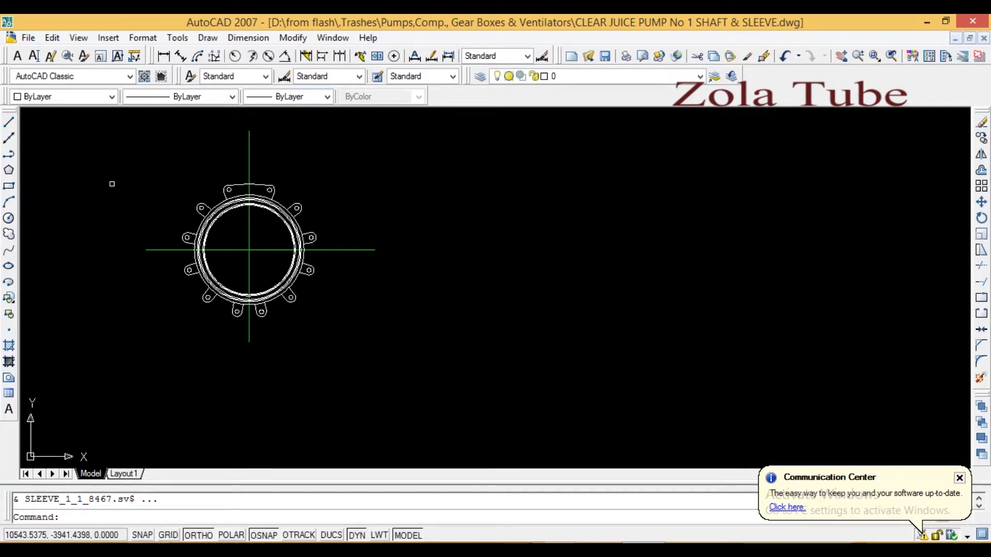
scroll(176, 171, up, 2)
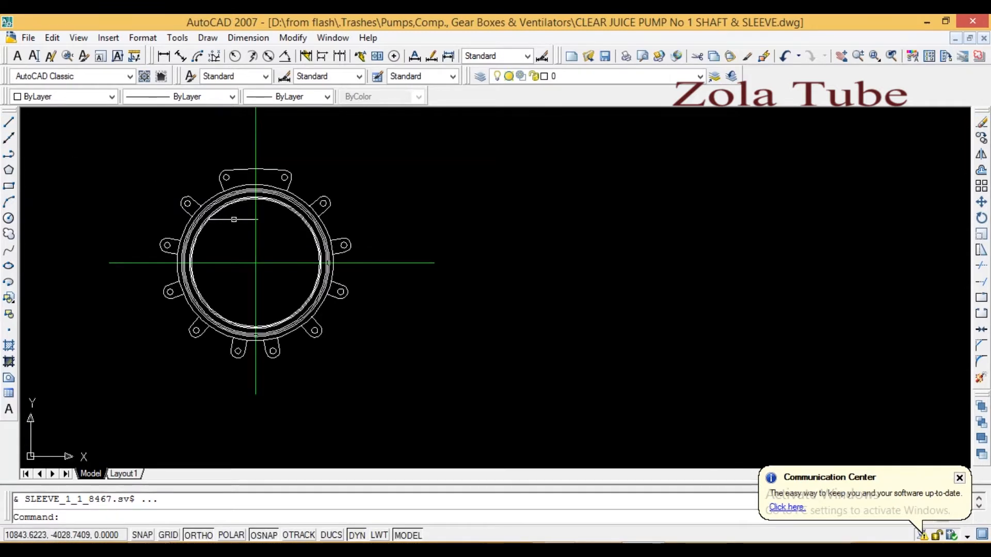
middle_drag(258, 262, 284, 305)
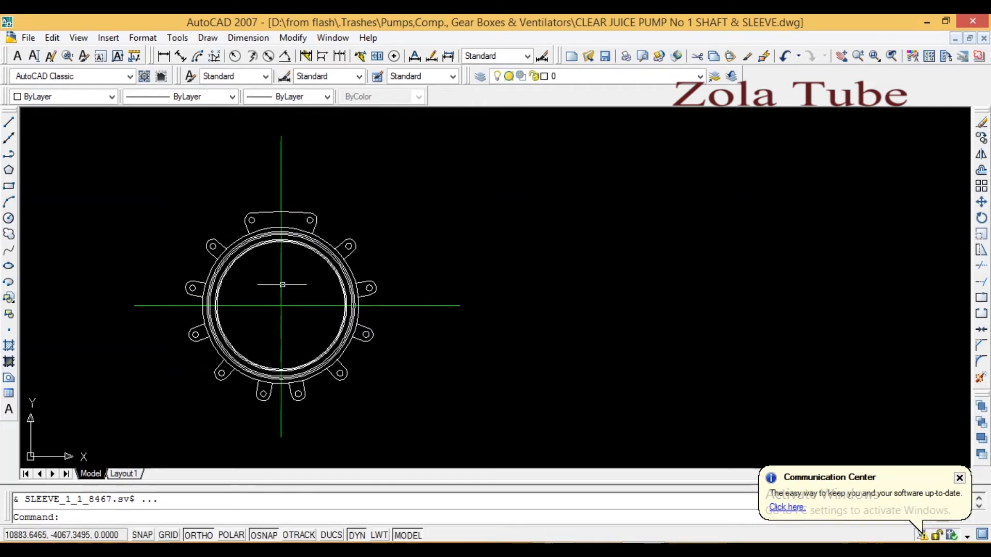
Erase the ring's preselected vertical green centreline, and undo the erasure
click(280, 187)
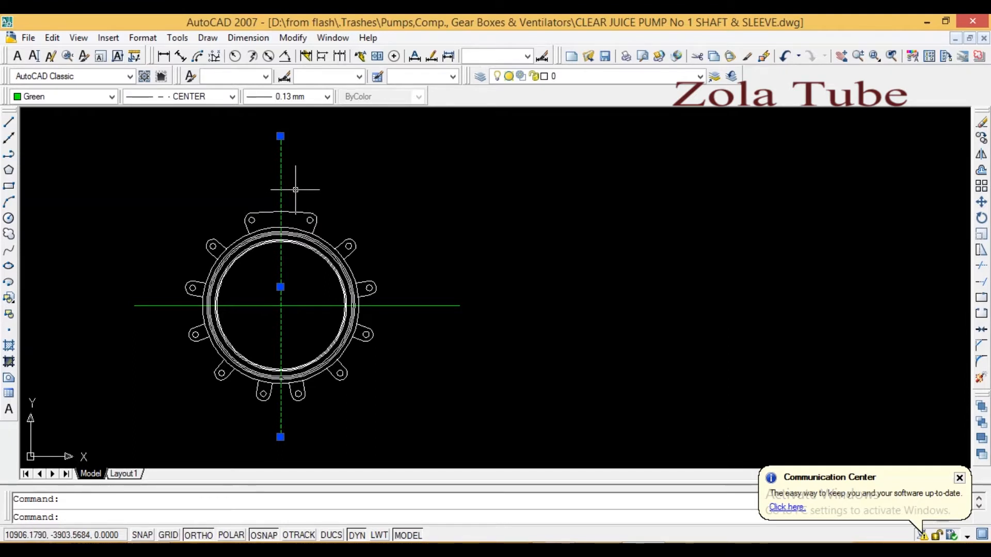
click(982, 127)
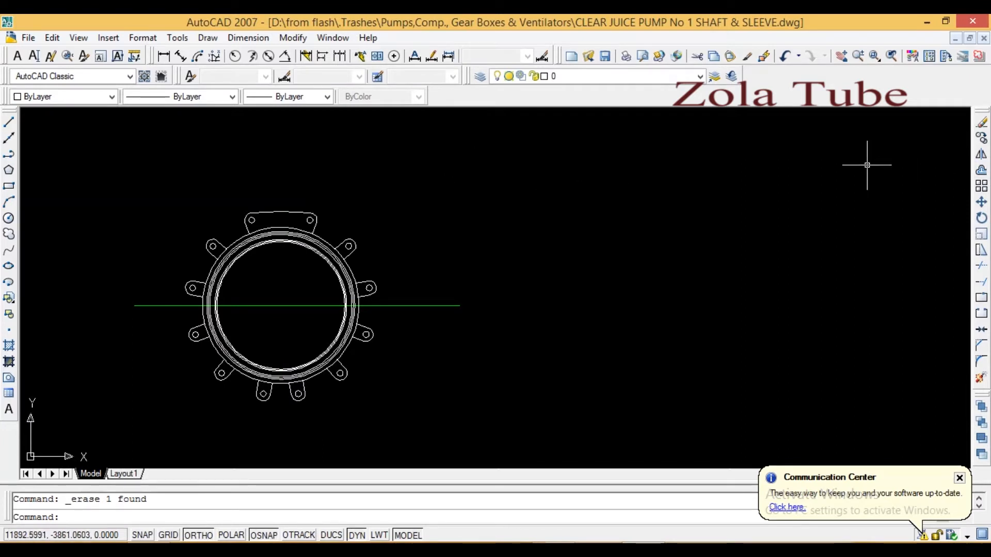
key(ctrl+z)
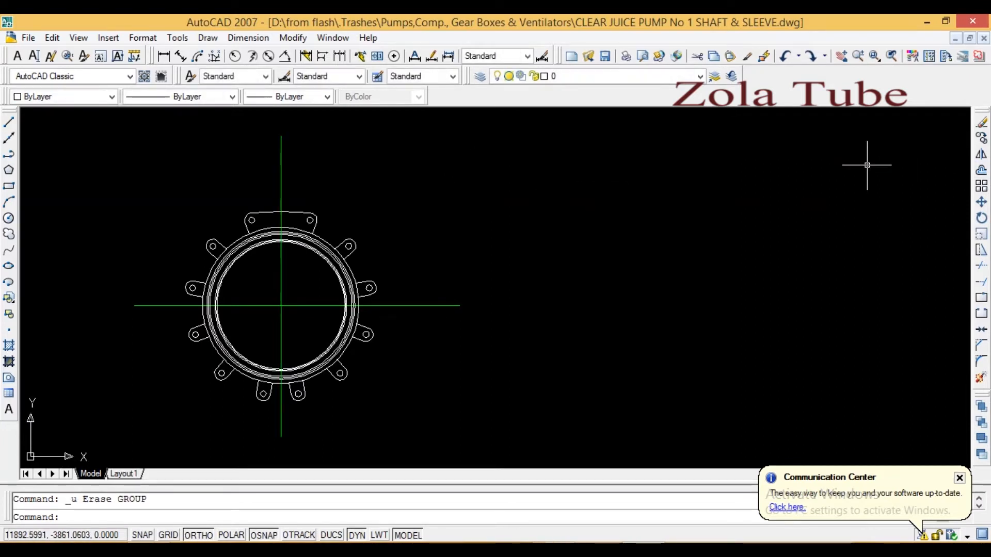
Erase the vertical centreline by starting the Erase command before picking the line, and undo it
click(980, 130)
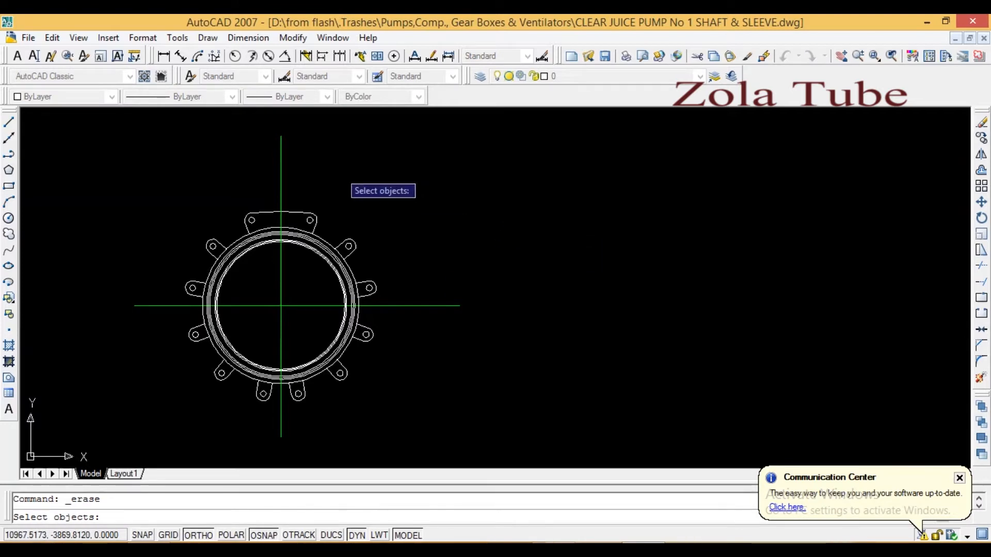
click(282, 138)
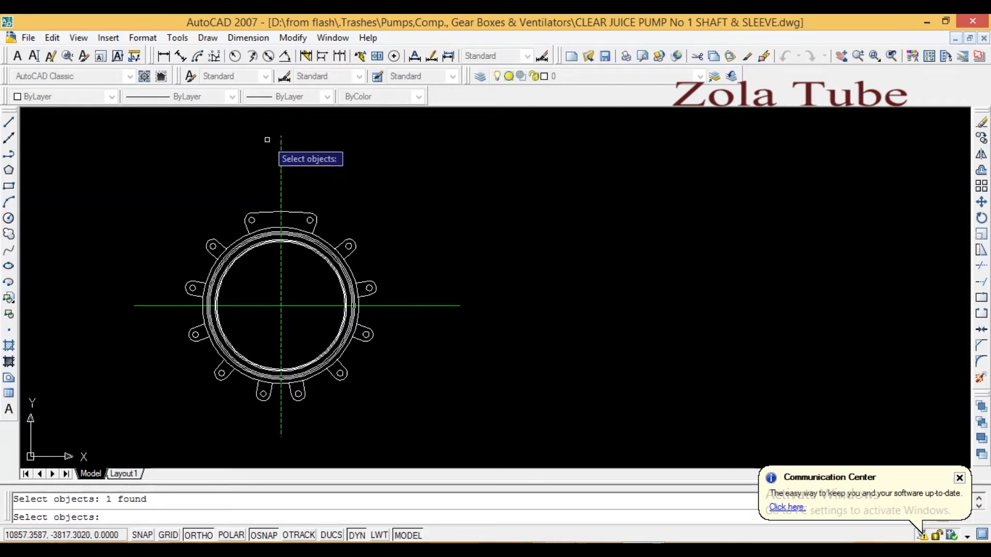
key(Return)
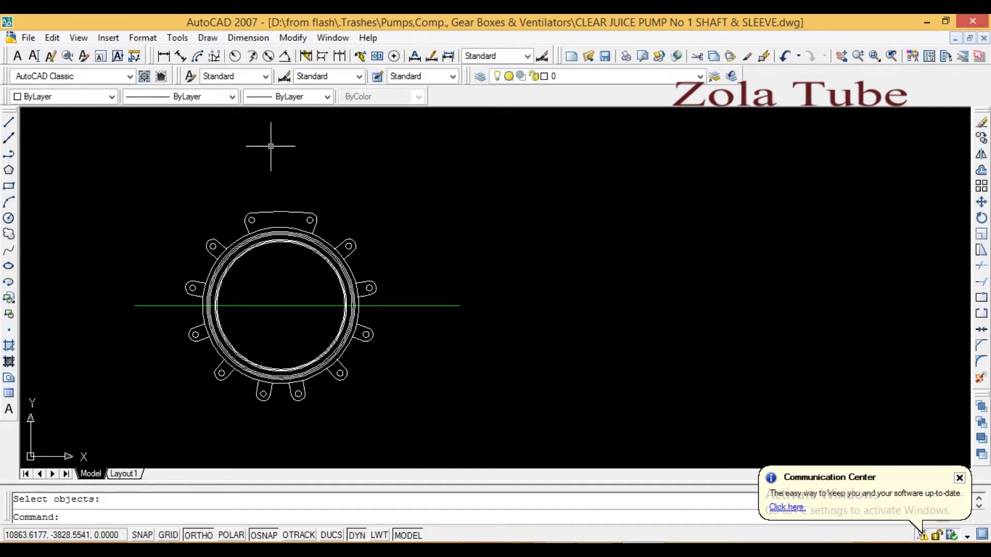
key(ctrl+z)
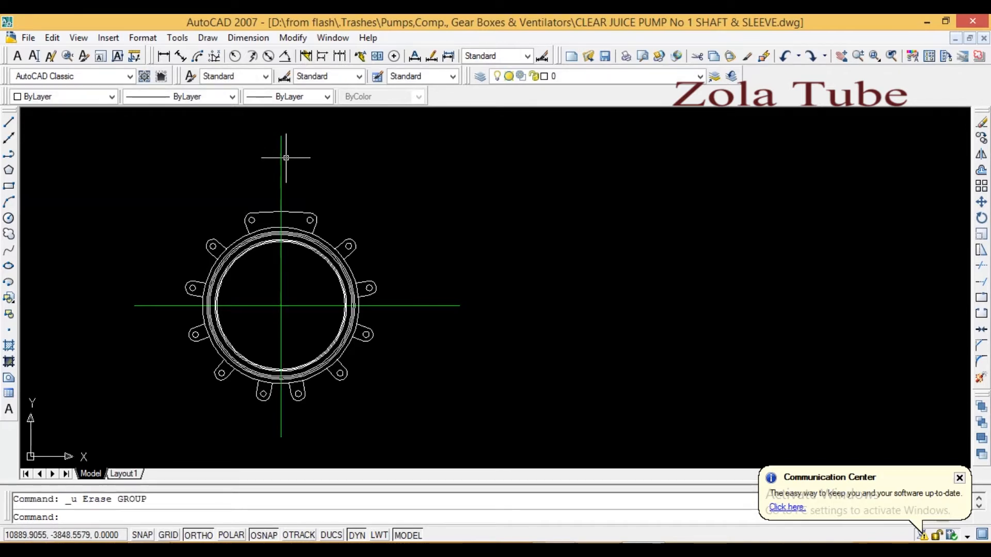
Select the vertical centreline with a selection window above the ring, erase it, and undo the erasure
click(277, 157)
click(277, 167)
click(296, 157)
click(228, 169)
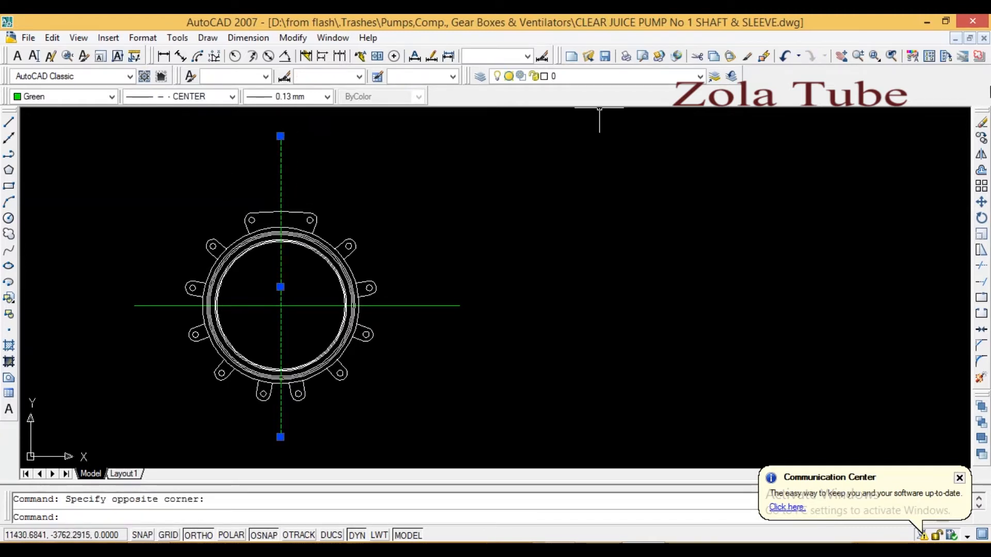
click(981, 122)
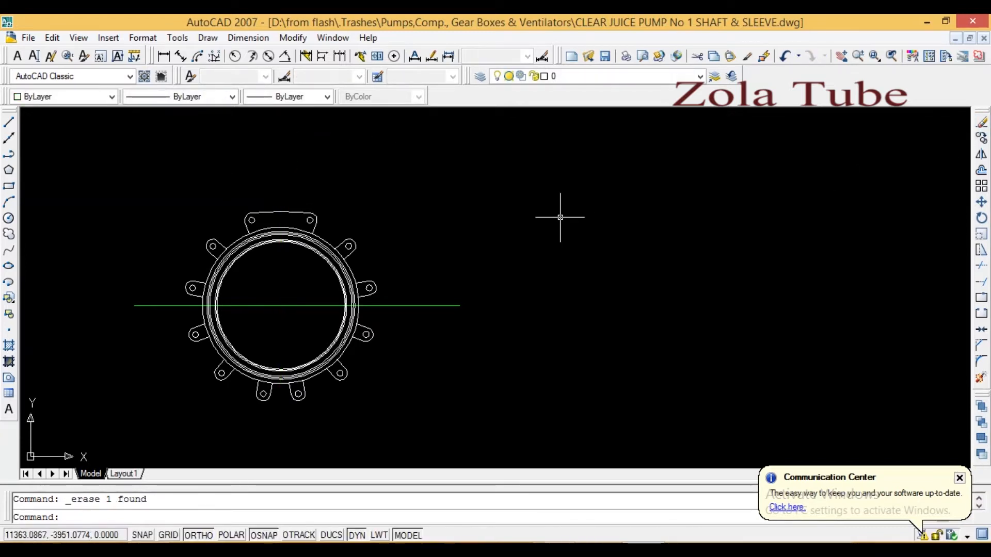
key(ctrl+z)
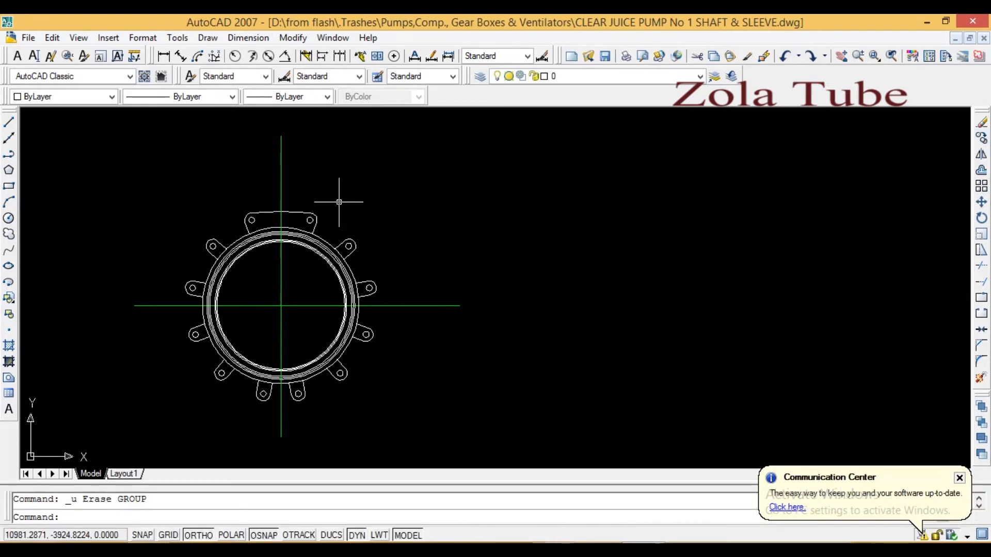
Copy the whole preselected ring with its centrelines from its centre twice to the right, the first copy about 470 units away
mouse_move(471, 297)
middle_down()
mouse_move(444, 267)
mouse_move(399, 262)
middle_up()
scroll(398, 261, down, 2)
middle_drag(524, 246, 498, 251)
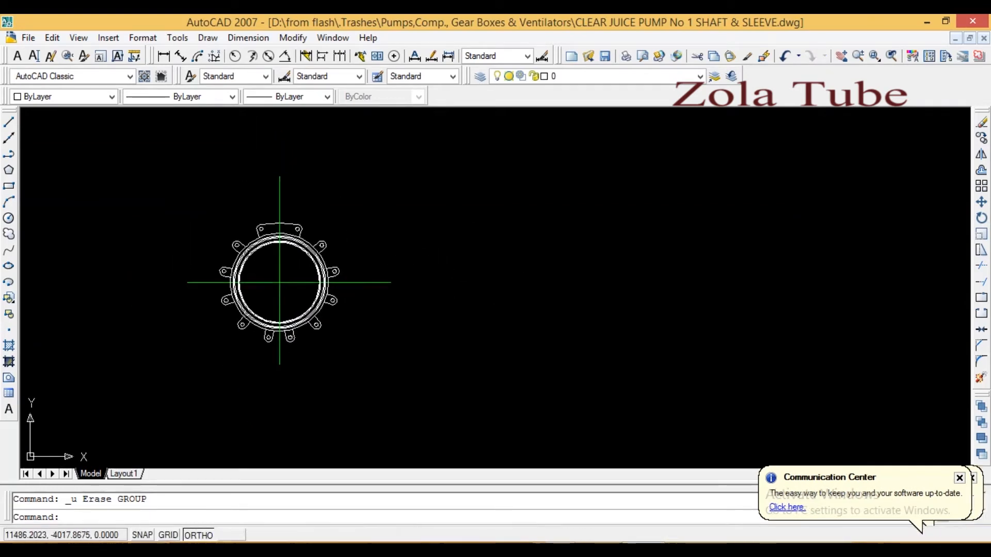
click(489, 171)
click(182, 353)
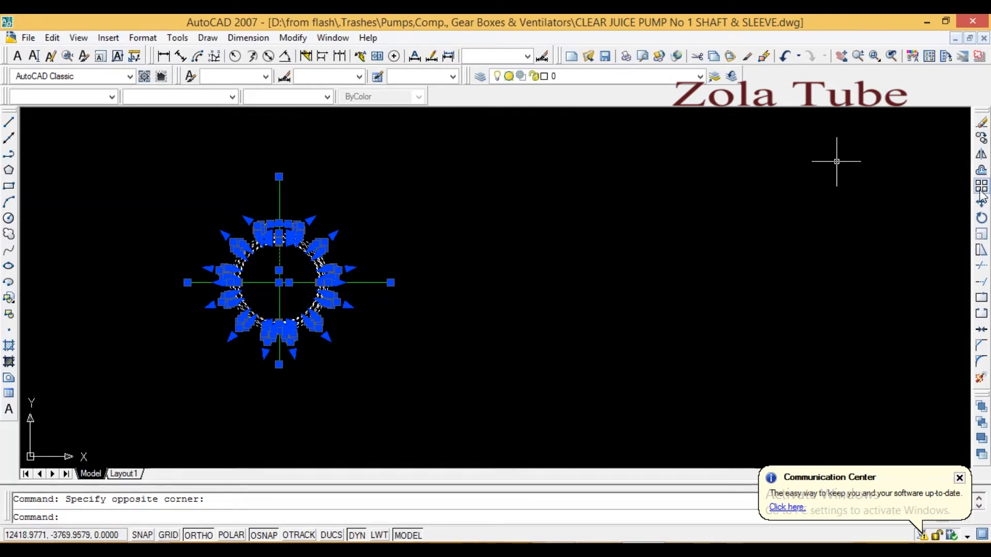
click(981, 139)
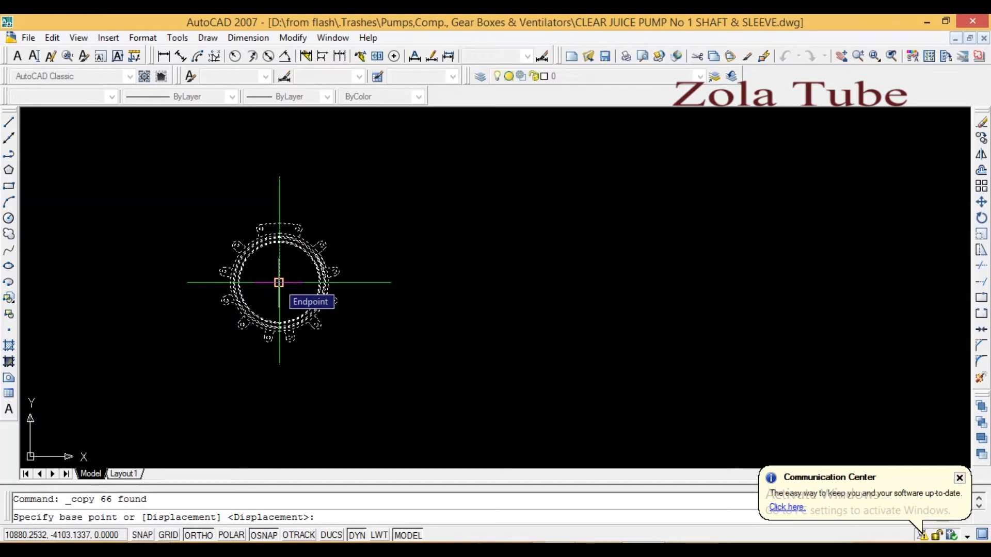
click(279, 282)
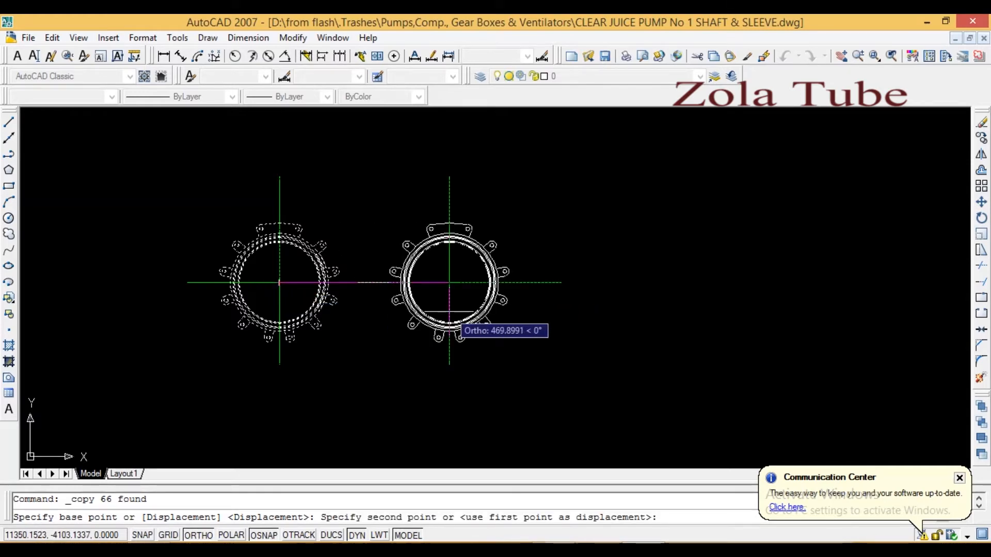
click(448, 311)
click(673, 325)
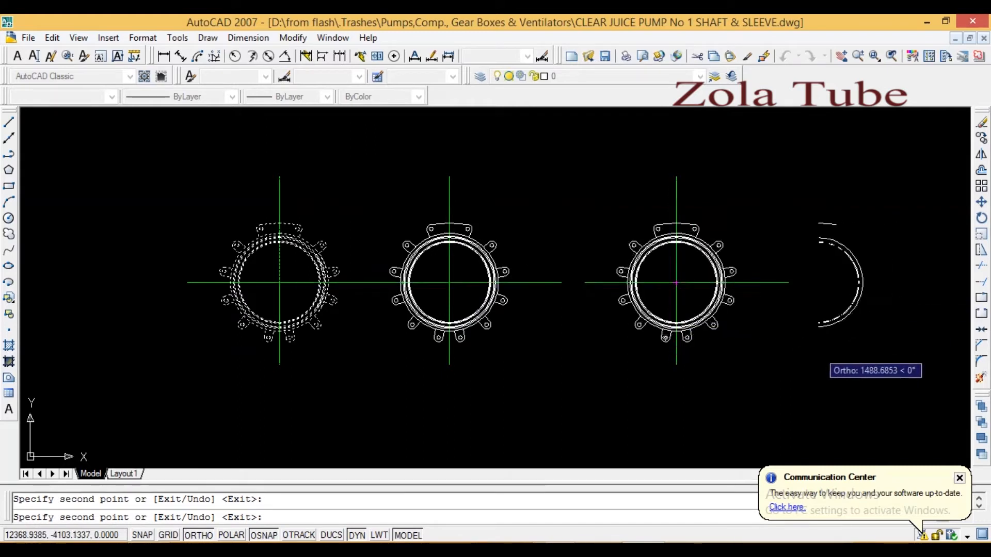
key(Escape)
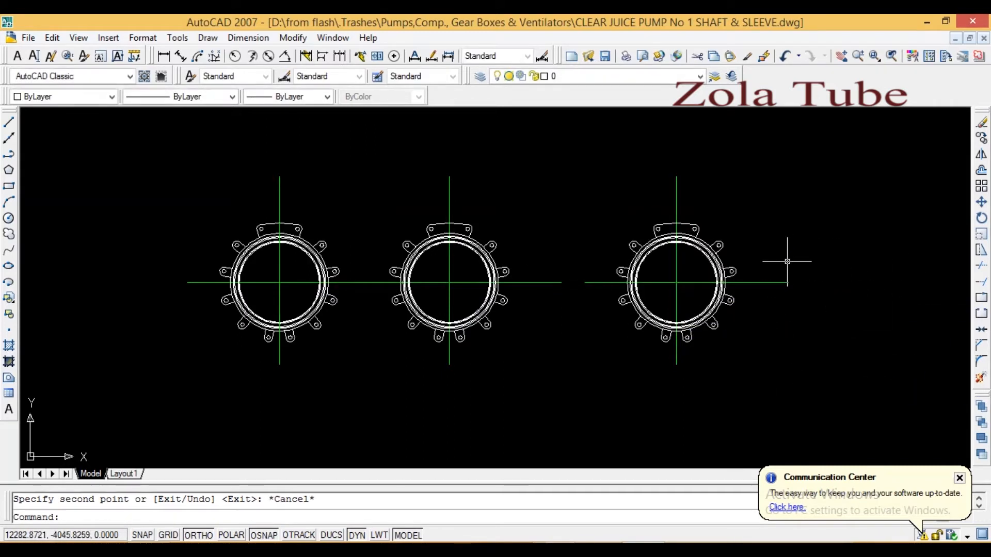
Delete both copied rings, including the leftover lugs beside the original ring
click(777, 161)
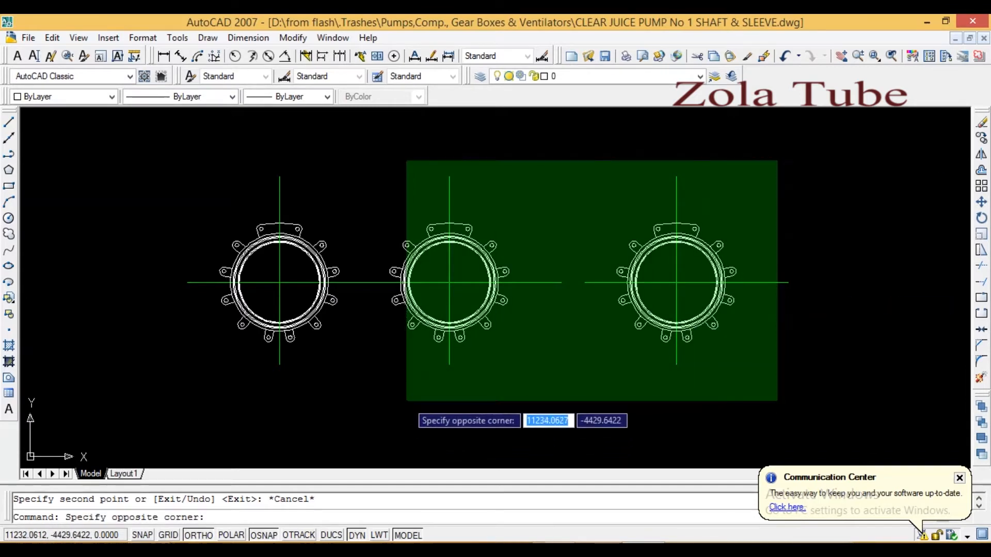
click(407, 400)
key(Delete)
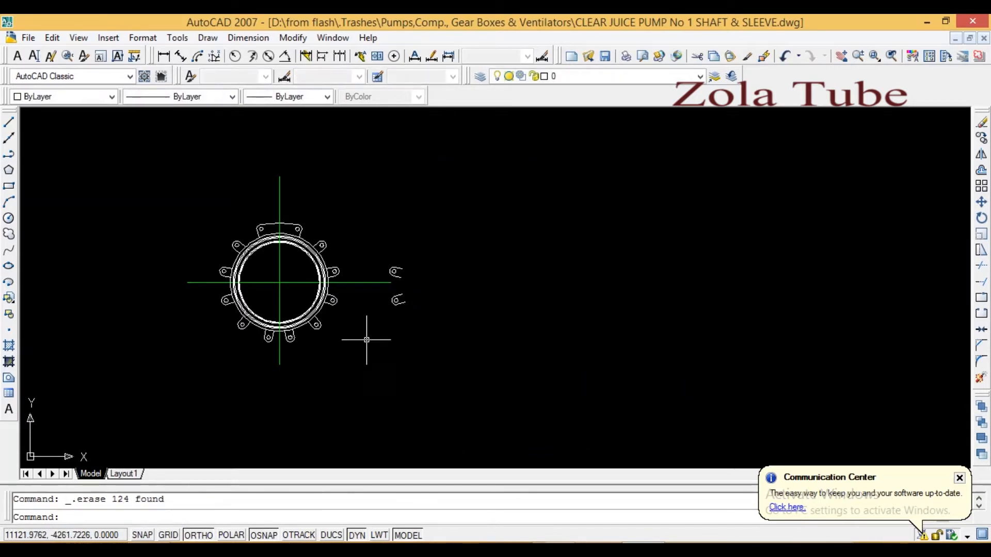
click(438, 181)
click(394, 333)
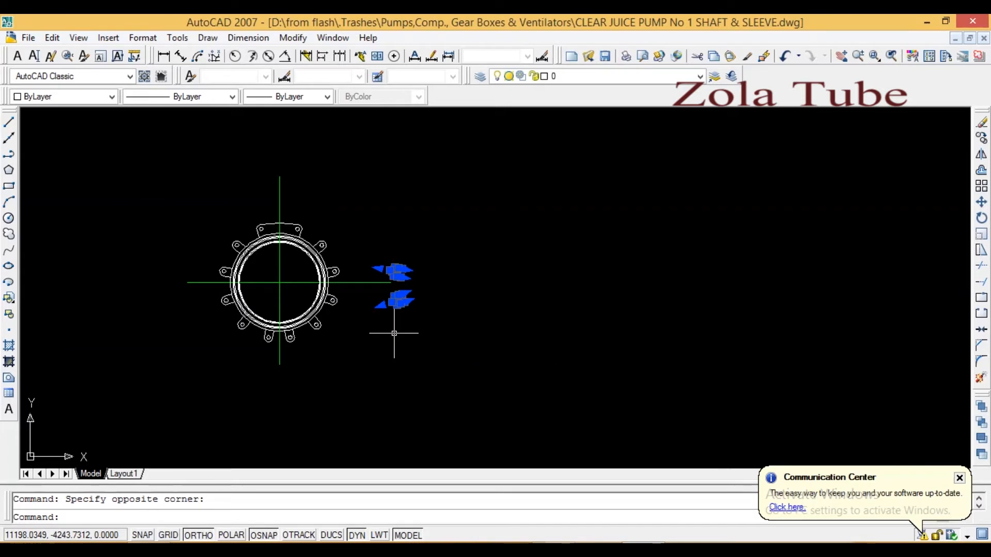
key(Delete)
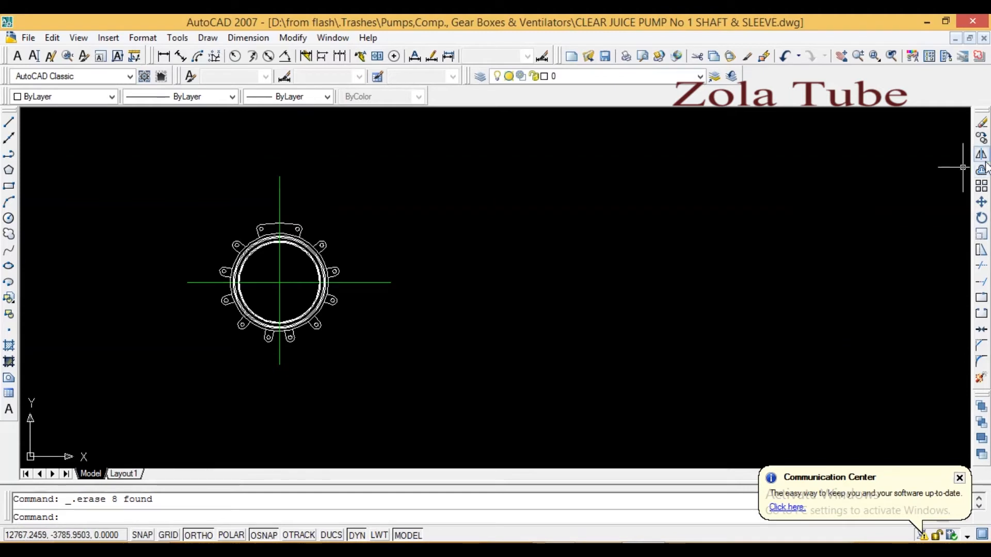
Start the Copy command before selecting the whole ring, and place two copies to the right in line with its centre
click(982, 139)
click(608, 116)
click(184, 397)
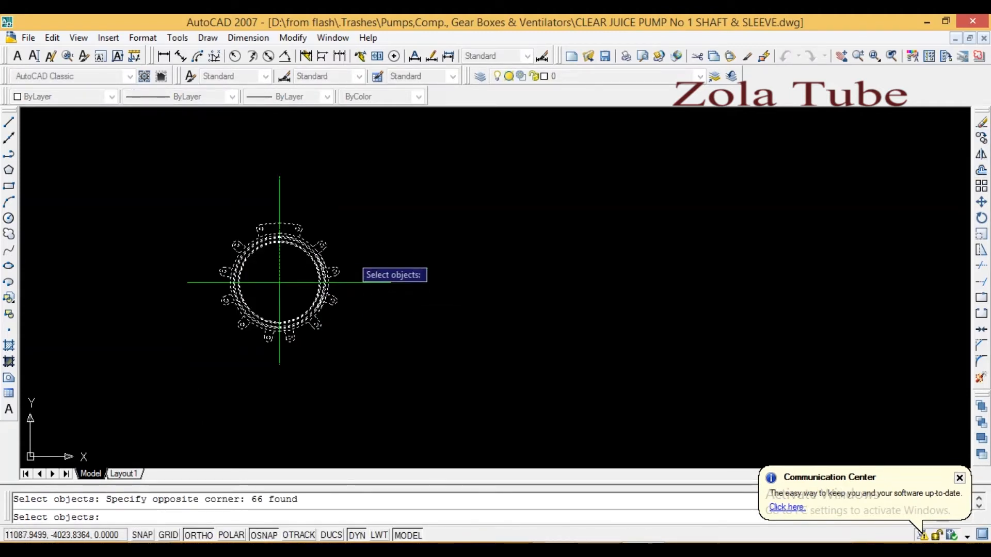
key(Return)
click(279, 283)
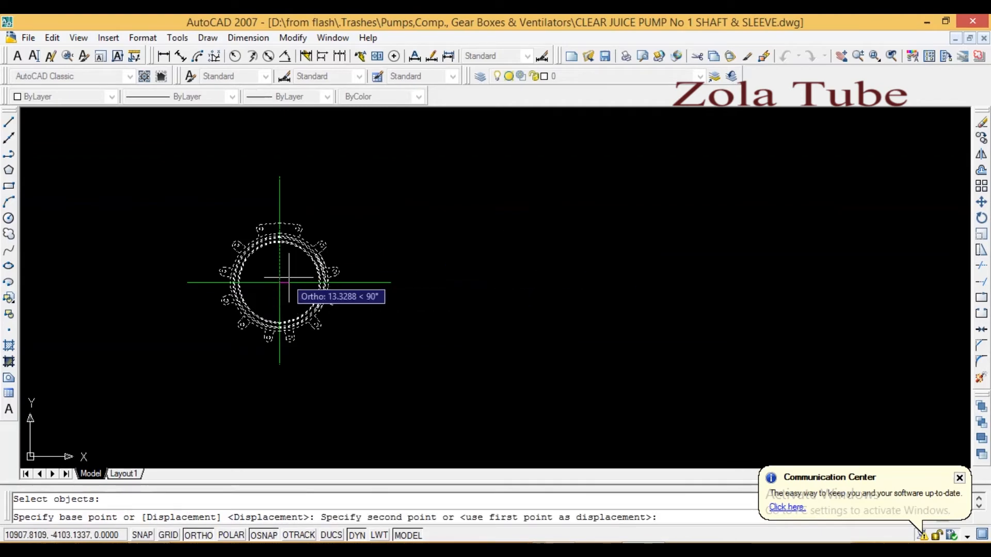
click(562, 282)
click(745, 282)
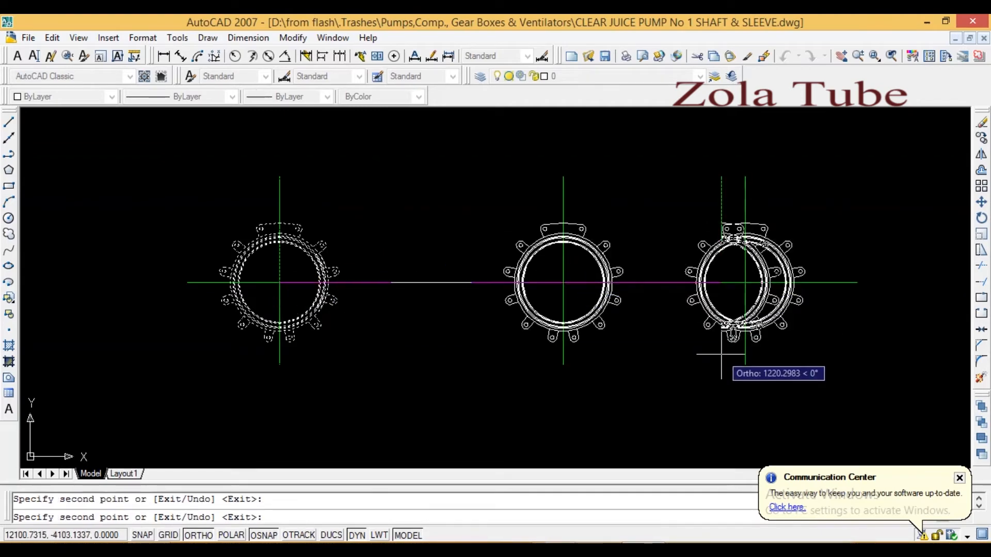
key(Escape)
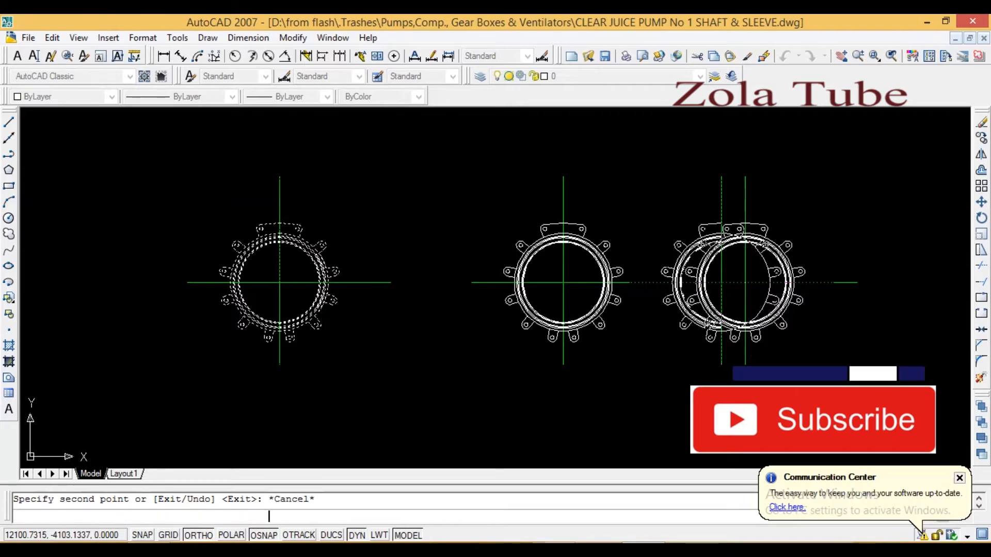
Delete the two new ring copies so only the original ring is left
click(825, 153)
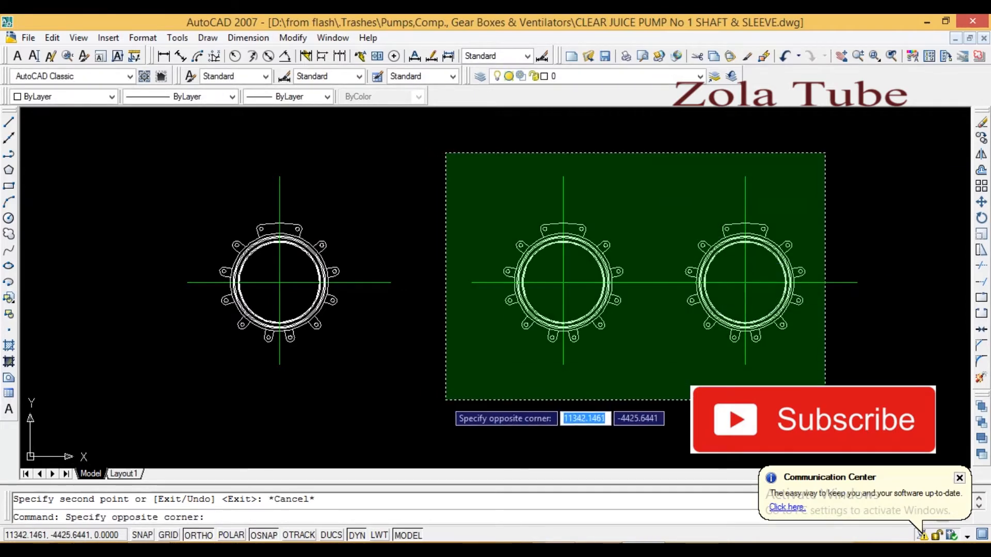
click(465, 399)
key(Delete)
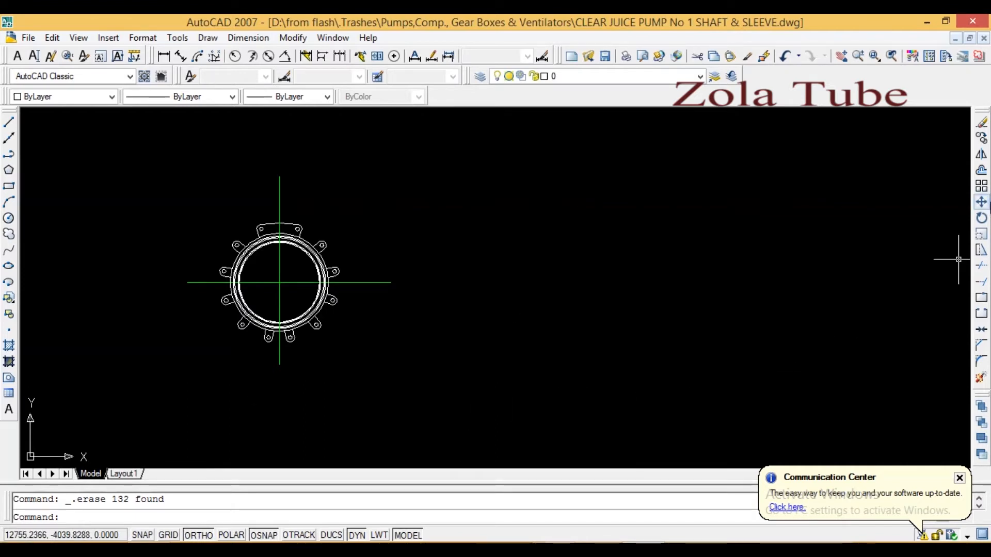
click(980, 170)
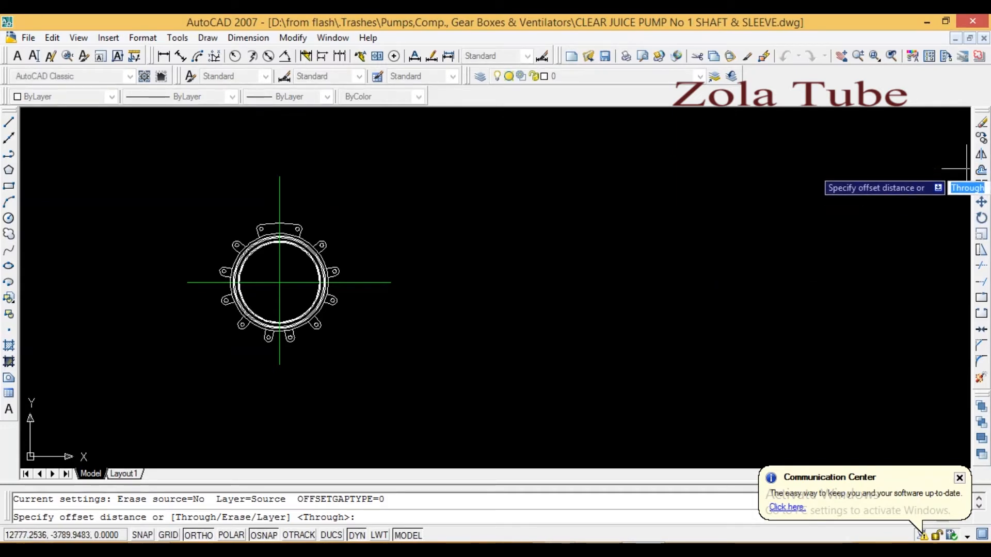
key(Escape)
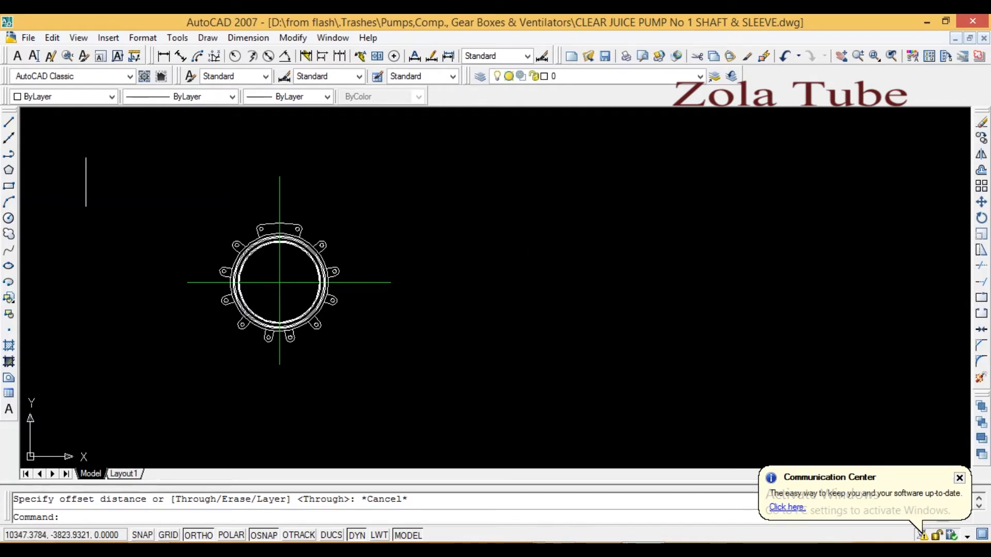
Draw a single vertical line in the empty space to the right of the ring
click(8, 122)
click(491, 201)
click(491, 364)
right_click(622, 296)
click(642, 317)
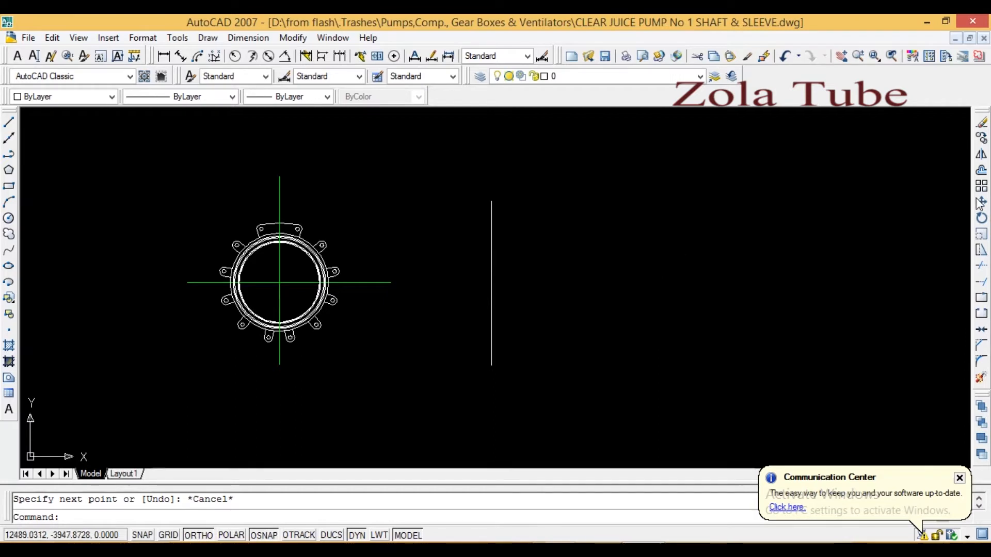
Offset the vertical line to its right by a distance of 50
click(981, 172)
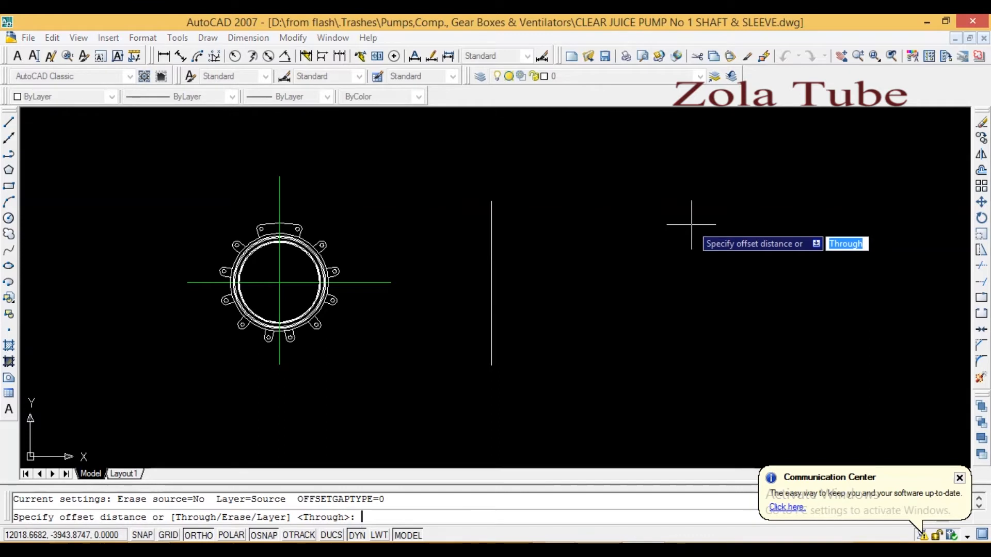
text(50)
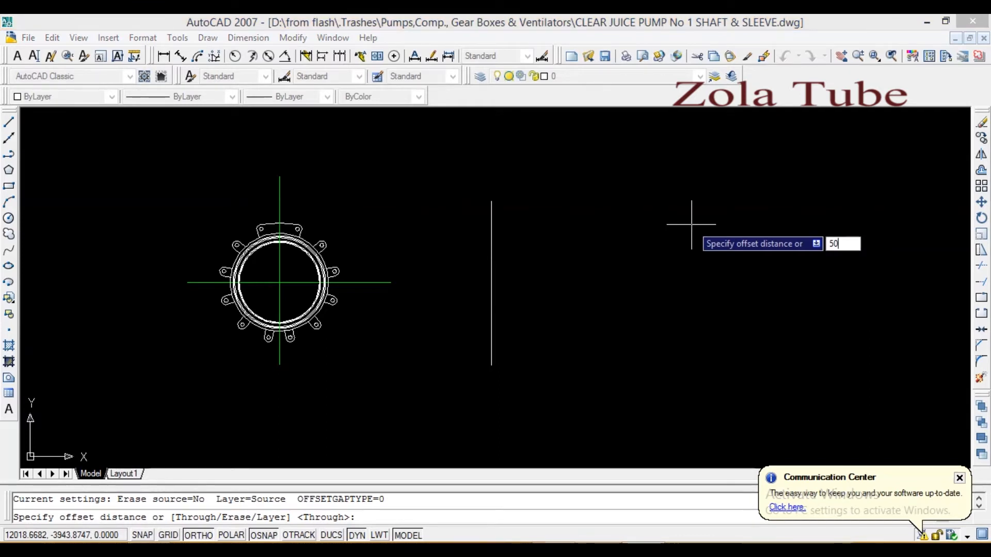
key(Return)
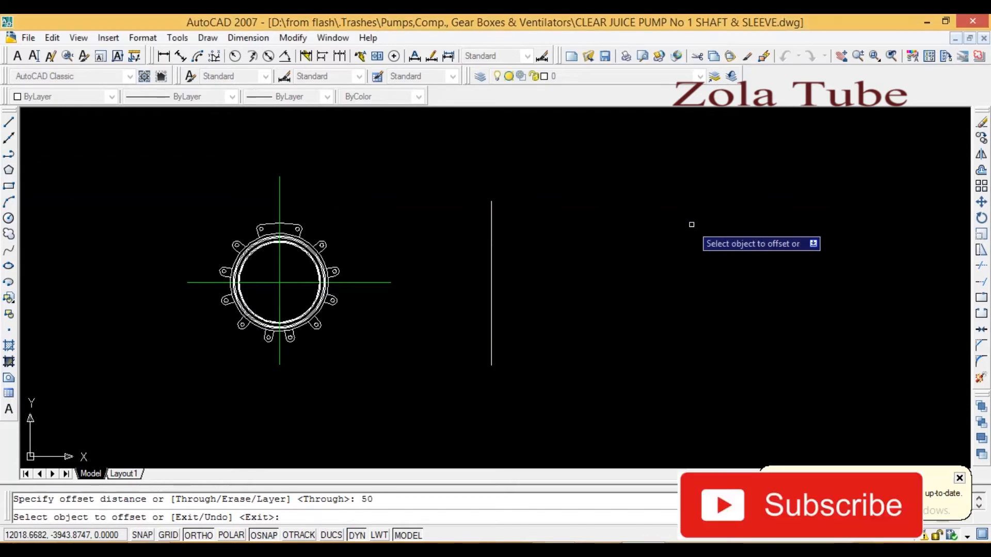
click(491, 241)
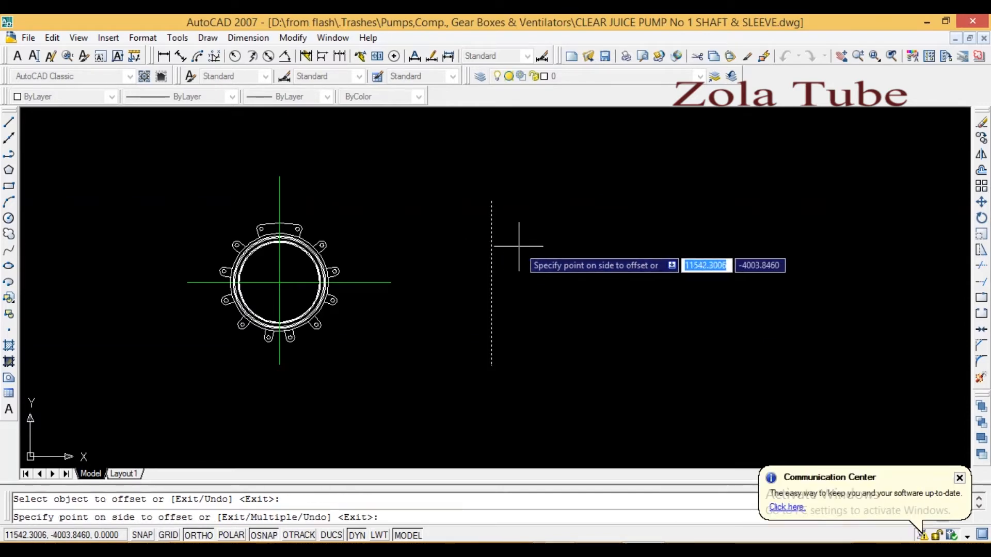
click(598, 235)
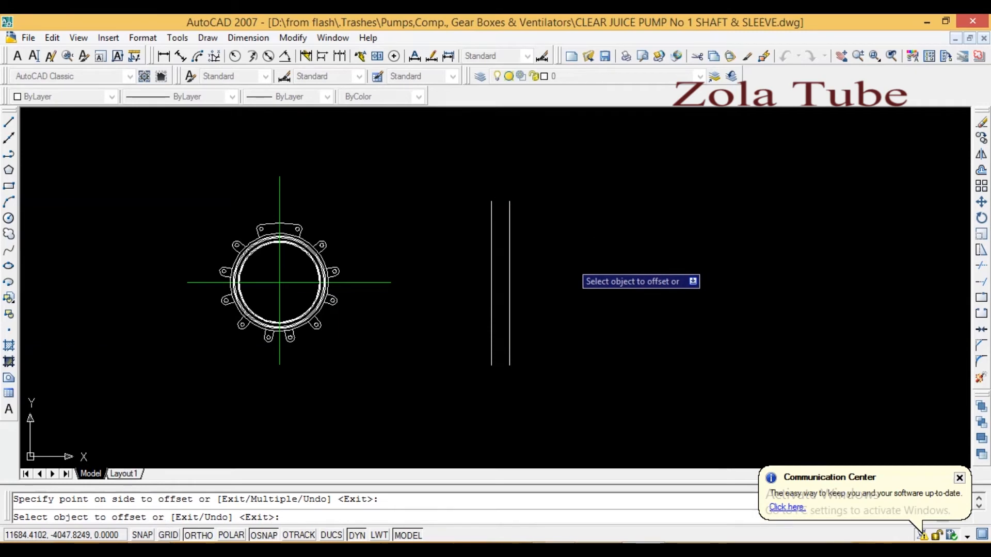
Continue offsetting each newest line to the right at the same distance of 50, adding six more parallel lines, and end the Offset command
scroll(492, 199, up, 2)
scroll(514, 240, down, 2)
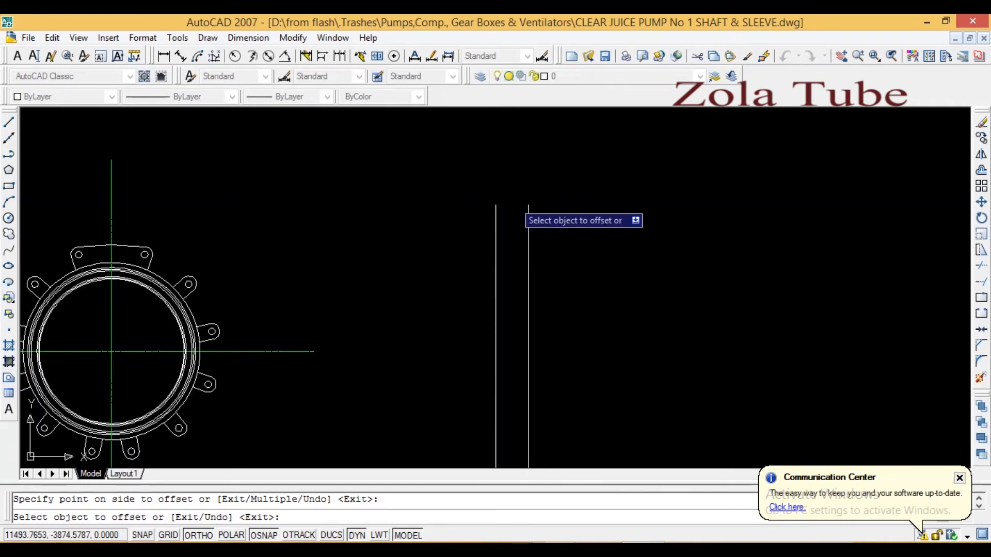
click(528, 238)
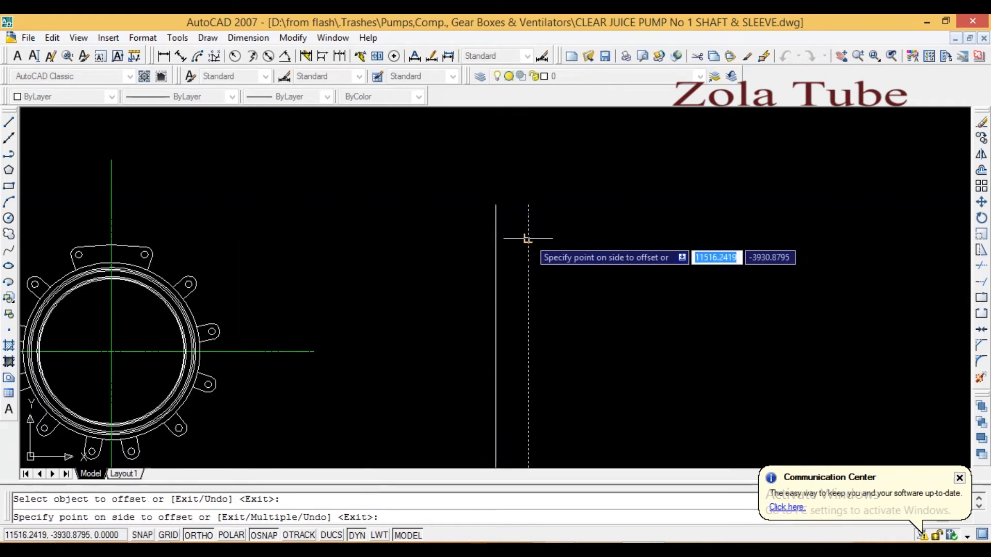
click(627, 233)
click(562, 253)
click(708, 232)
click(593, 243)
click(696, 238)
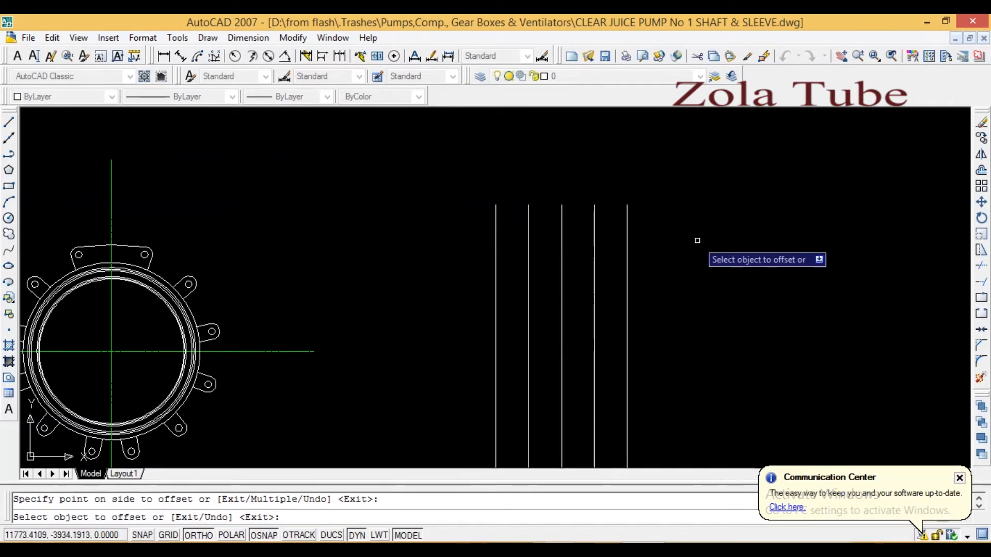
click(627, 265)
click(728, 253)
click(660, 264)
click(686, 263)
click(692, 259)
click(743, 255)
right_click(753, 255)
click(766, 263)
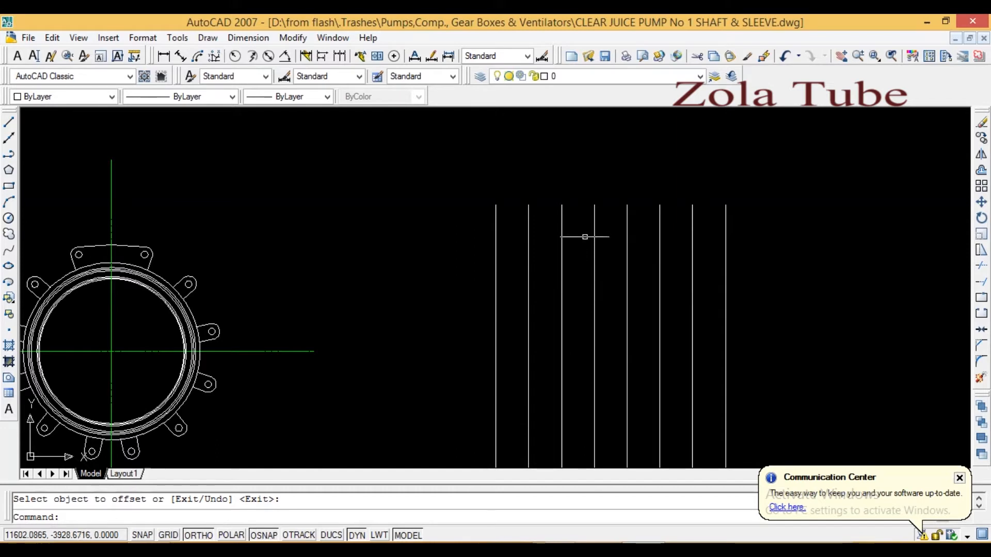
Add a linear dimension above the lines between the upper ends of the first and second vertical lines
mouse_move(710, 260)
middle_down()
mouse_move(544, 217)
mouse_move(512, 263)
middle_up()
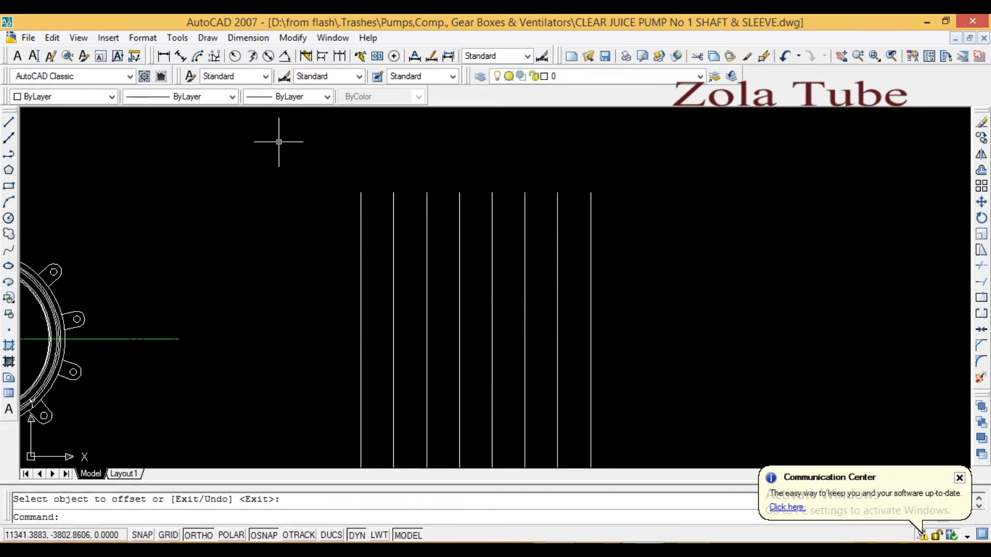
click(253, 40)
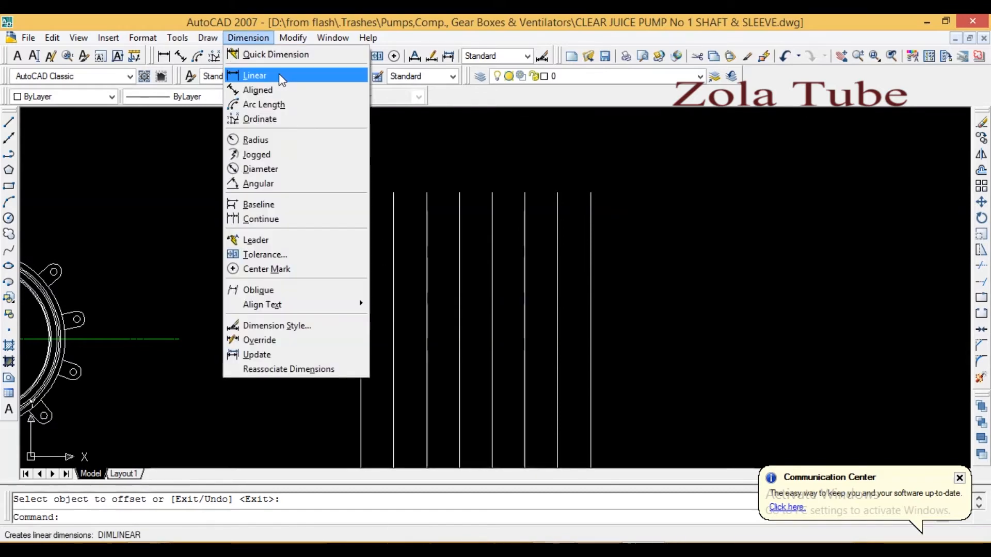
click(431, 133)
click(421, 157)
click(182, 57)
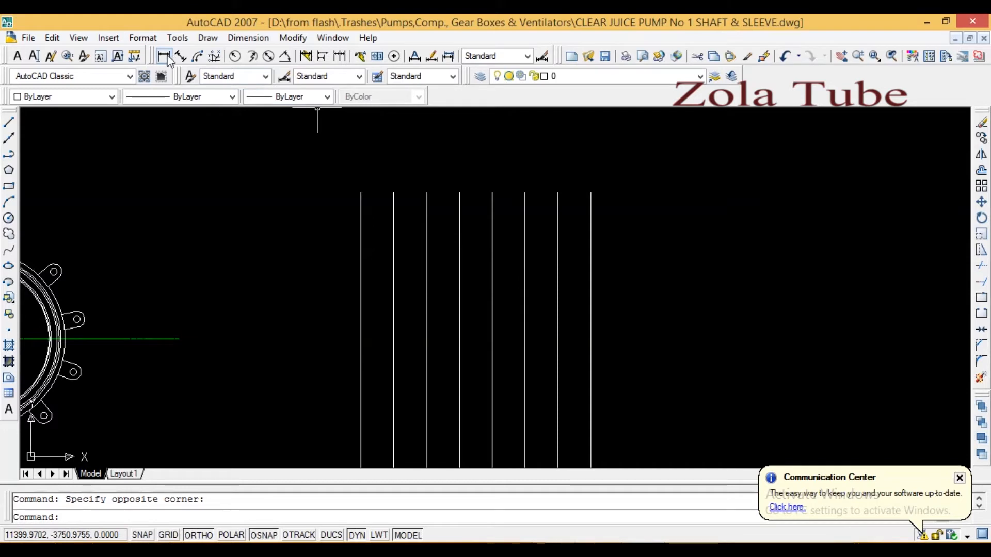
click(361, 193)
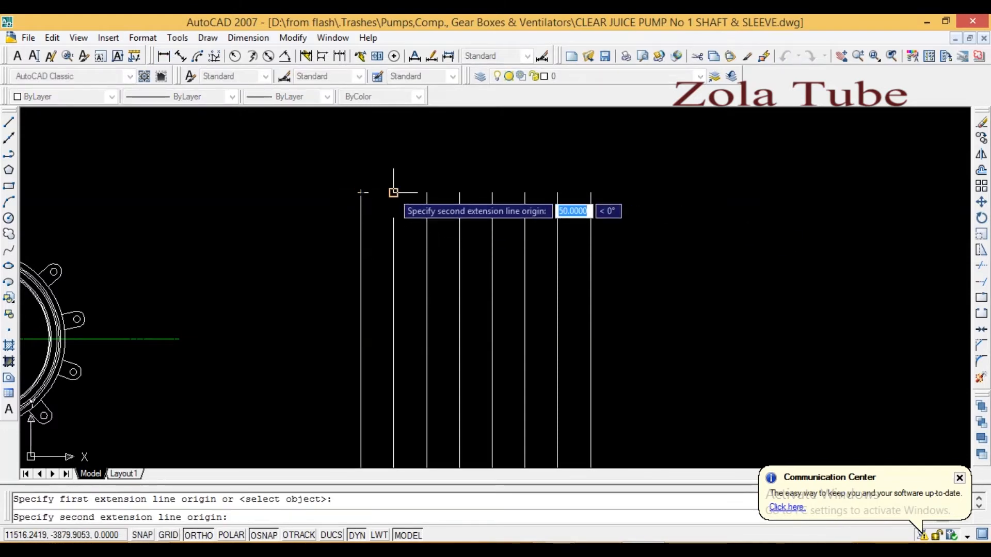
click(394, 191)
click(372, 156)
scroll(373, 158, up, 6)
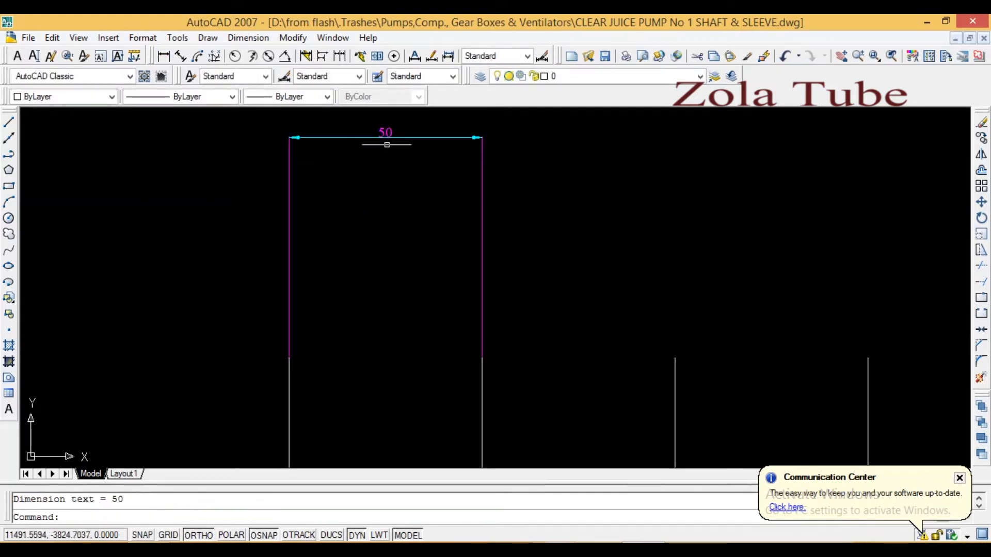
Add a linear dimension between the upper ends of the second and third vertical lines, beside the first dimension
scroll(378, 160, down, 2)
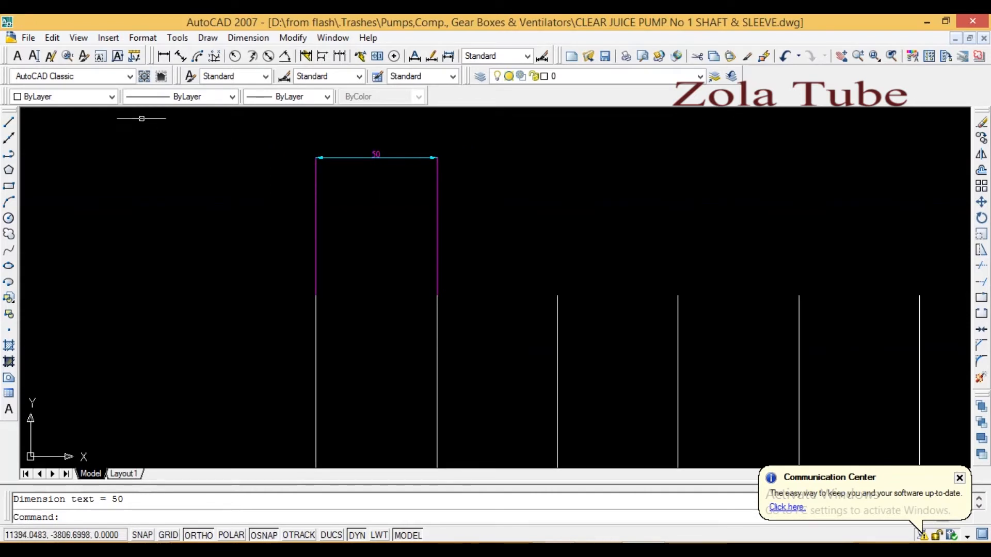
click(164, 57)
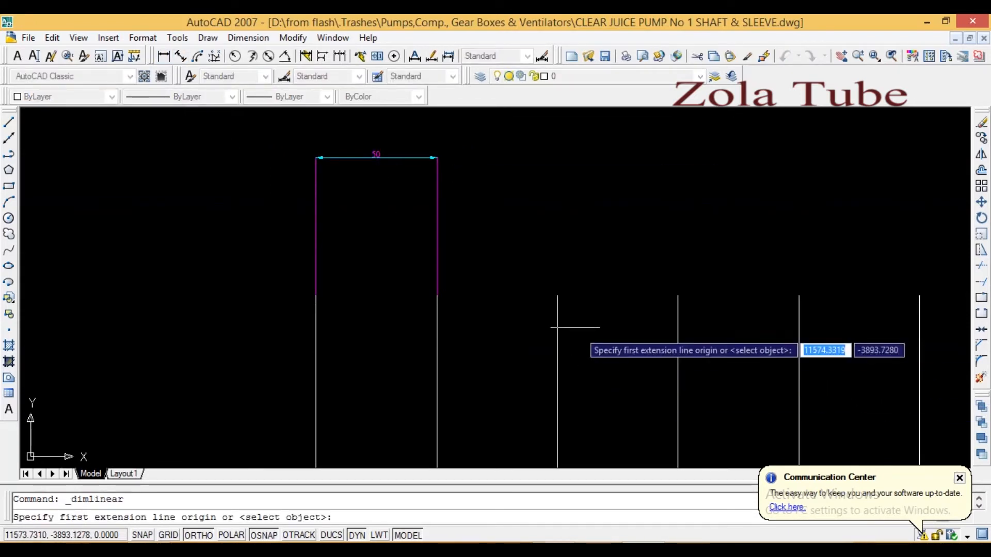
click(437, 296)
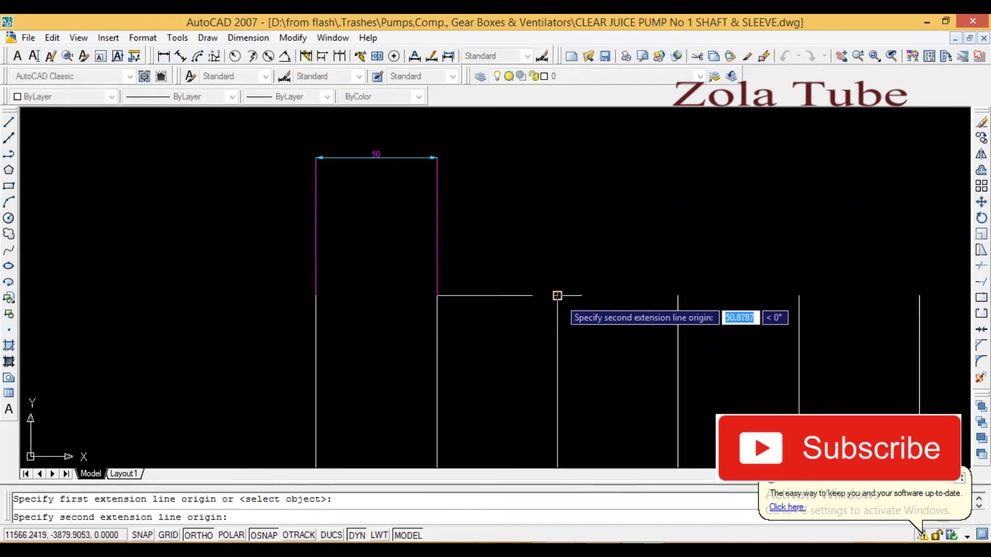
click(557, 296)
click(569, 155)
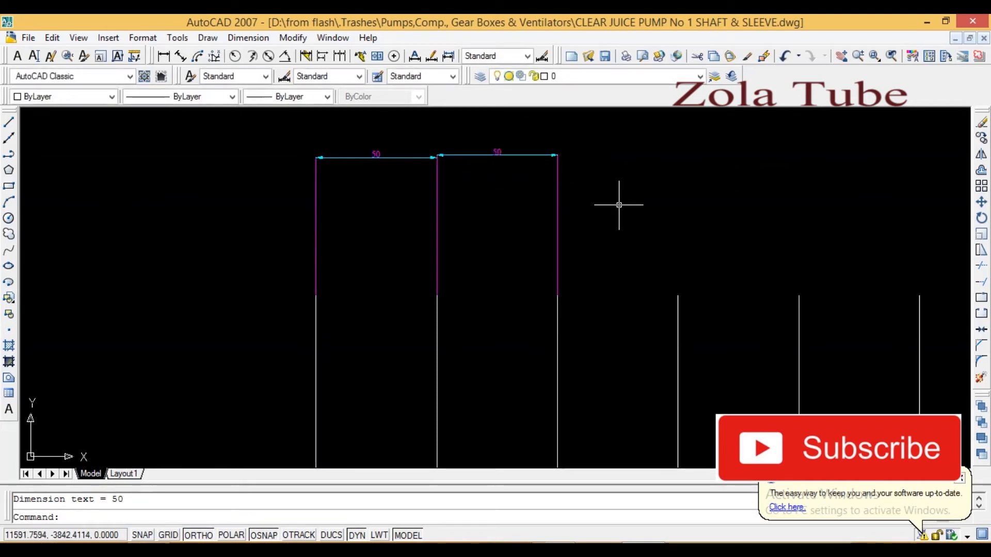
Delete both linear dimensions above the parallel lines
scroll(497, 194, down, 2)
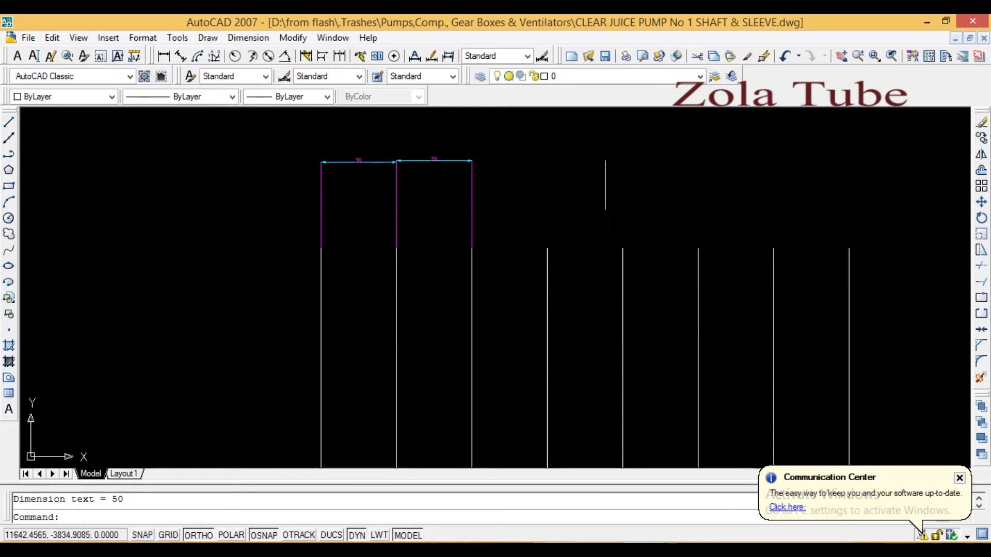
click(571, 157)
click(281, 206)
key(Delete)
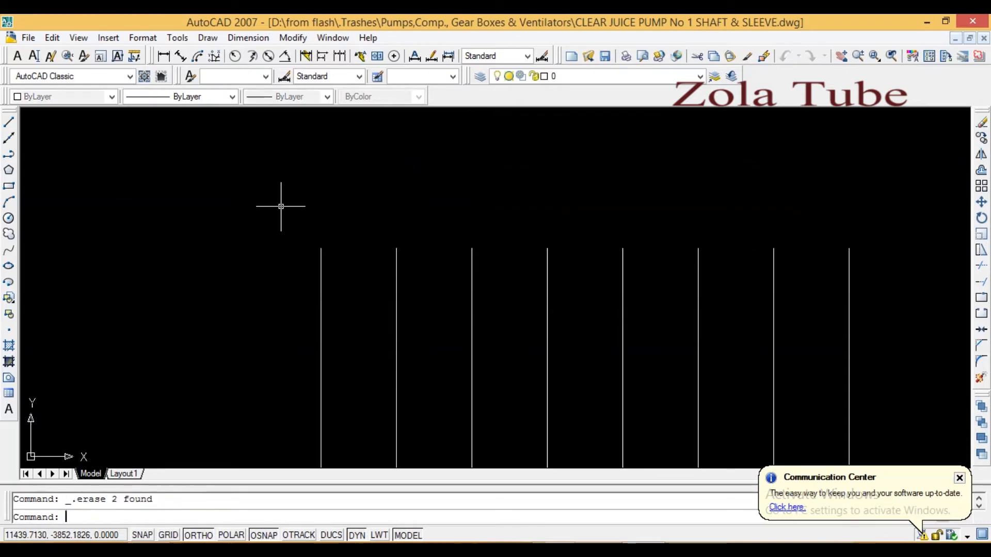
Delete all eight parallel vertical lines beside the ring
scroll(521, 205, down, 3)
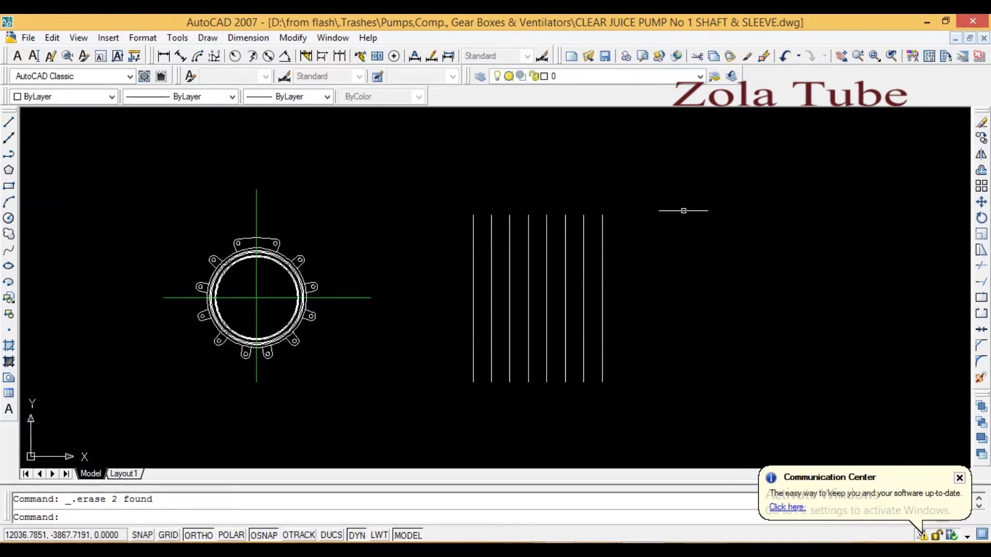
click(698, 178)
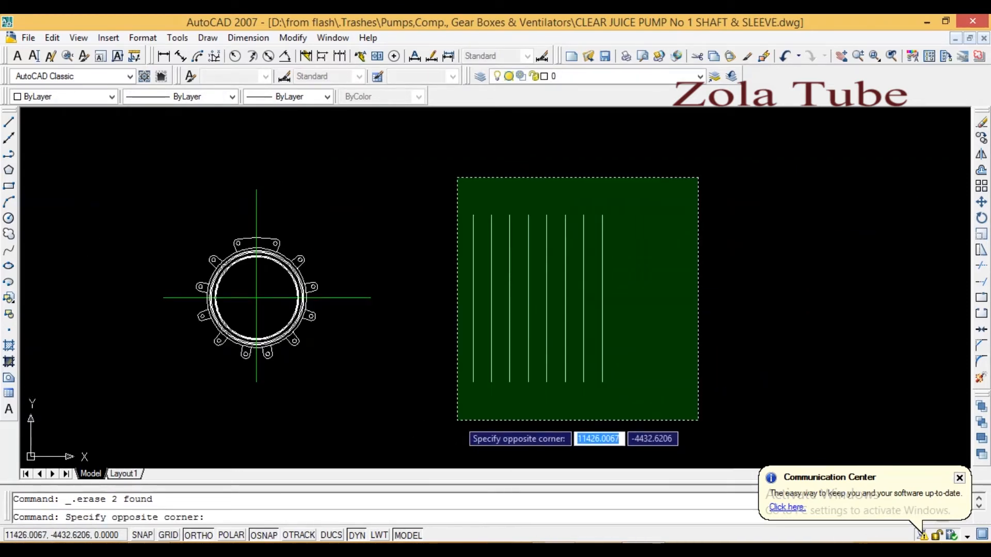
click(457, 418)
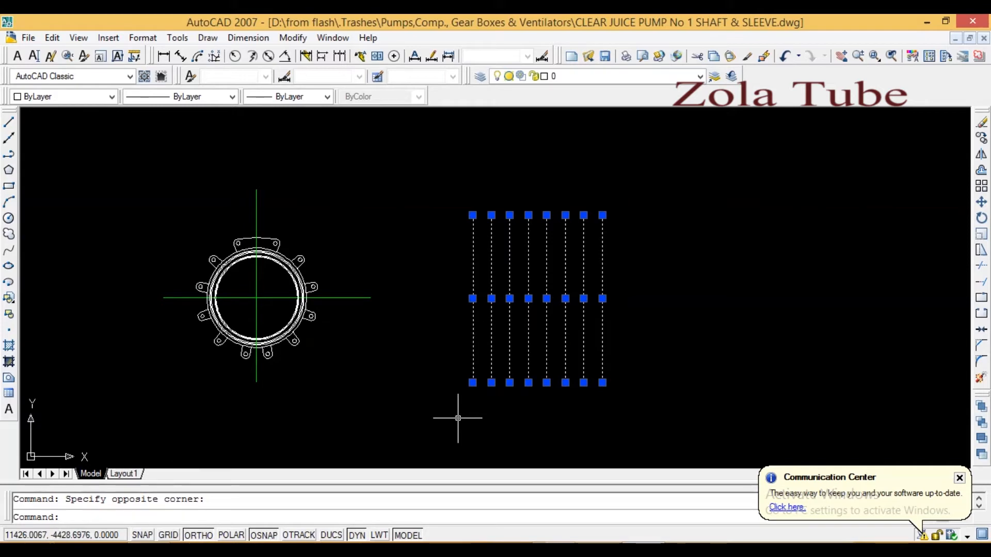
key(Delete)
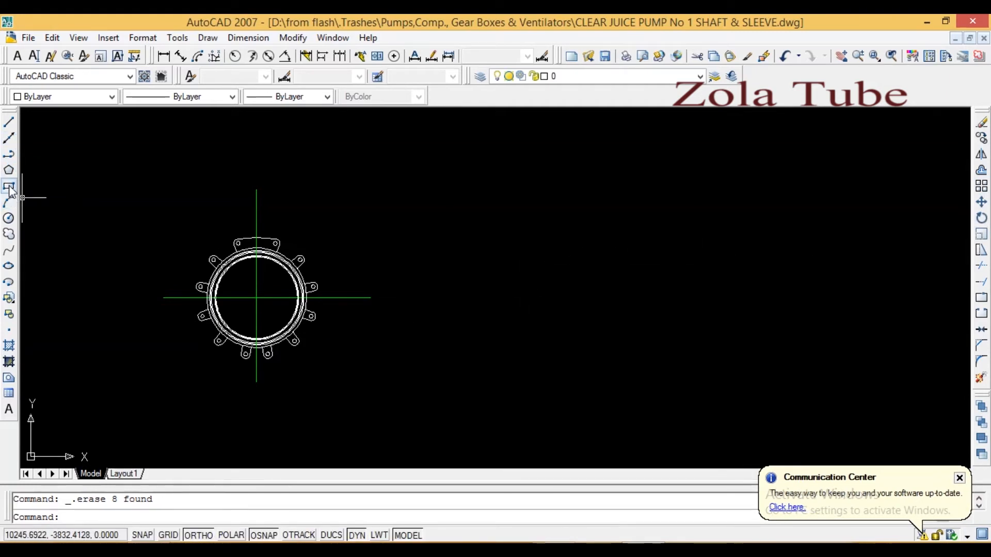
Draw a circle with a radius of about 206 in the empty space to the right of the ring
click(8, 218)
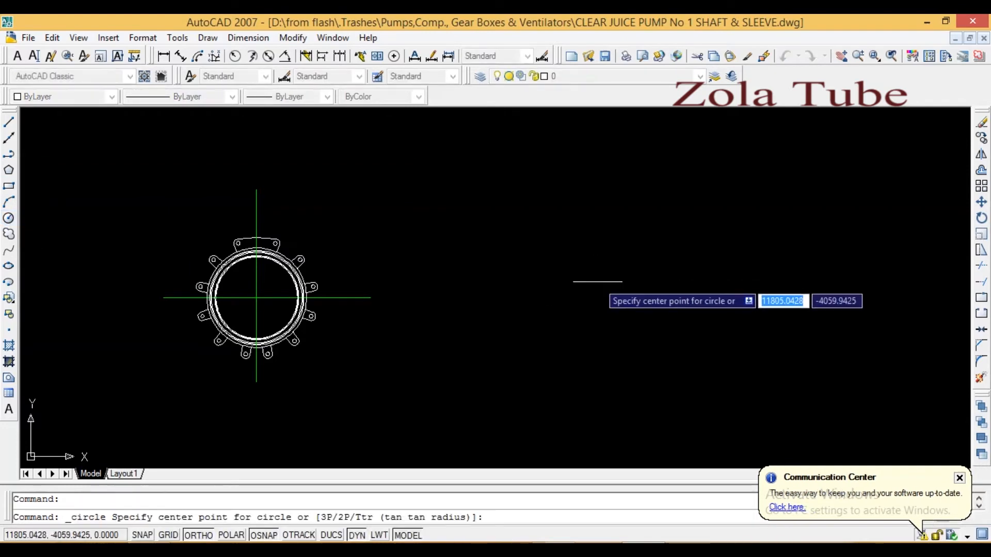
middle_drag(597, 282, 553, 254)
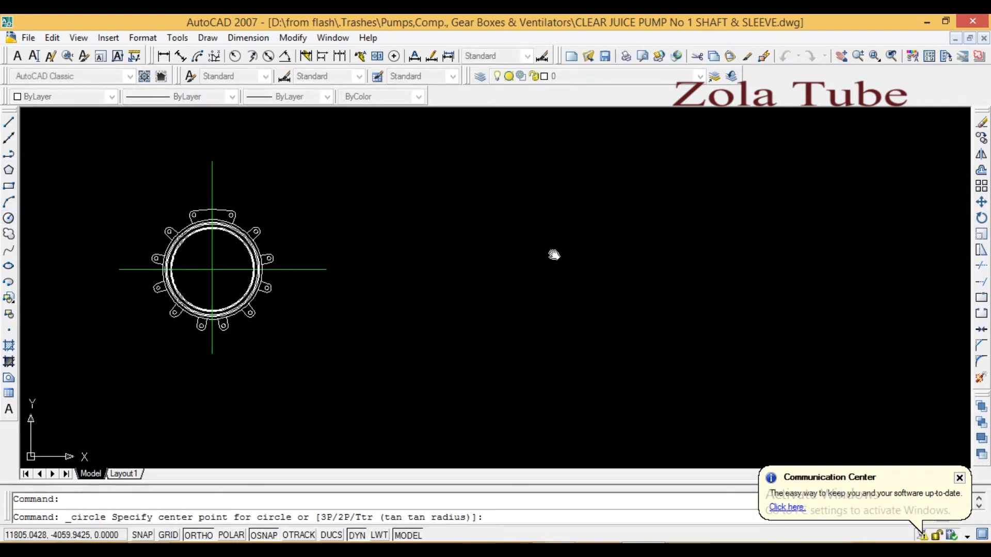
click(491, 251)
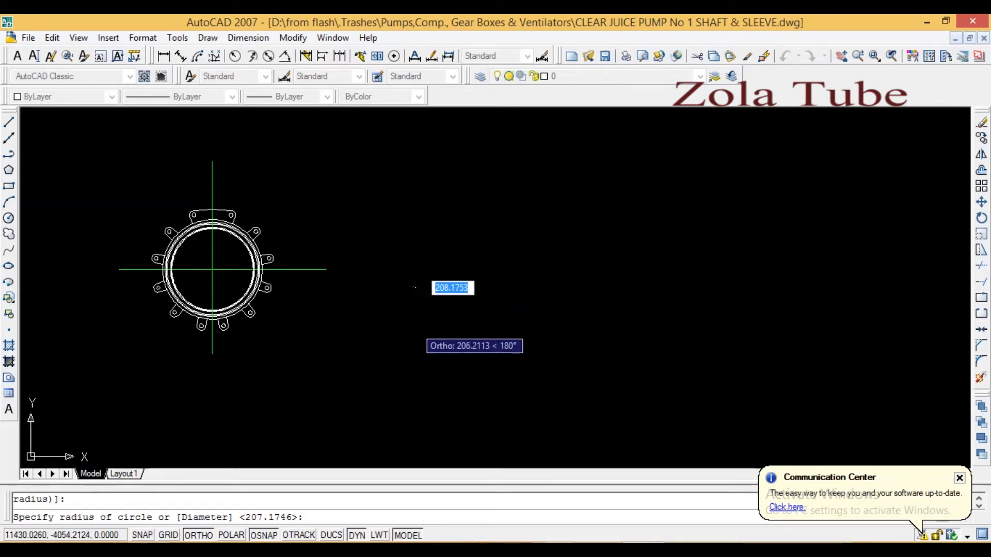
click(415, 326)
Draw a vertical line from the circle's top quadrant to its centre
click(9, 122)
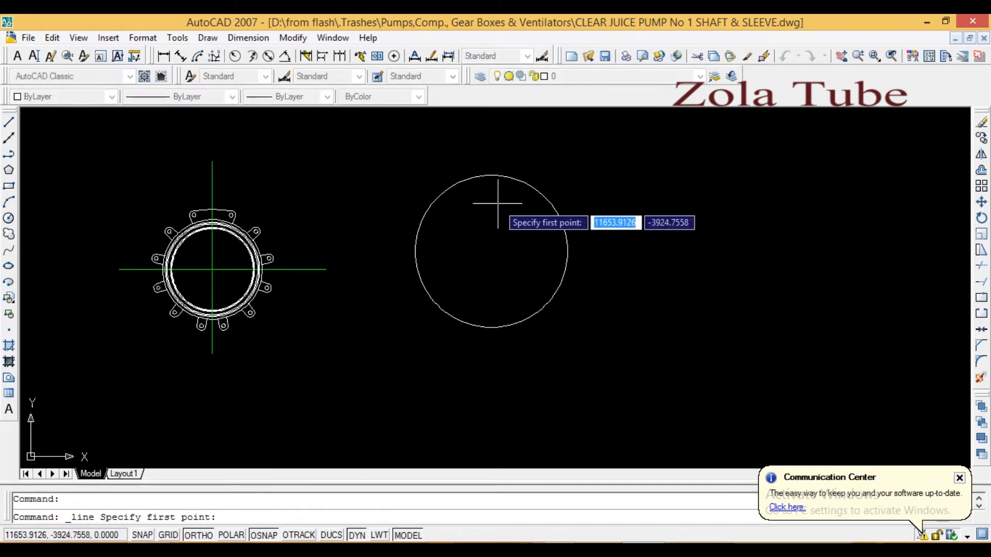
click(491, 176)
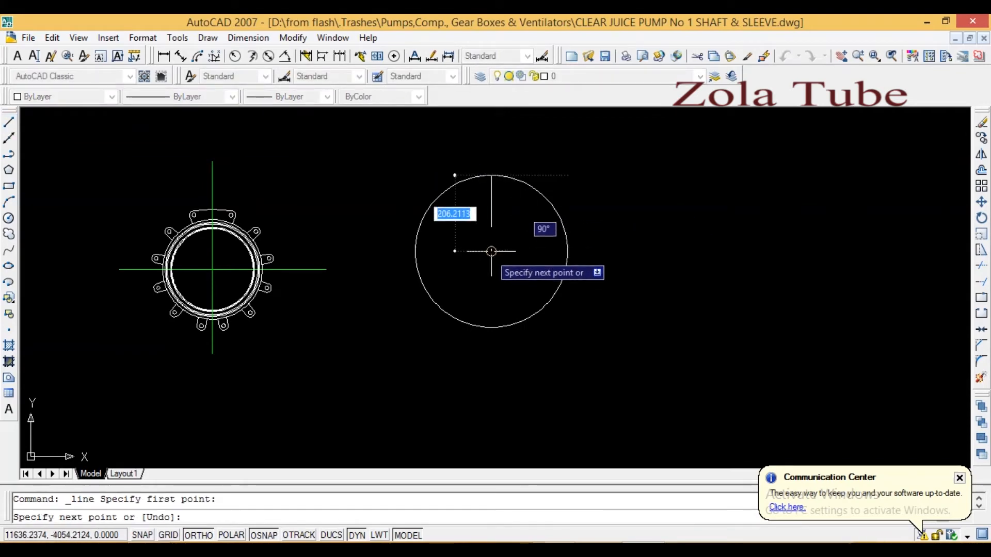
click(490, 252)
right_click(628, 233)
click(643, 242)
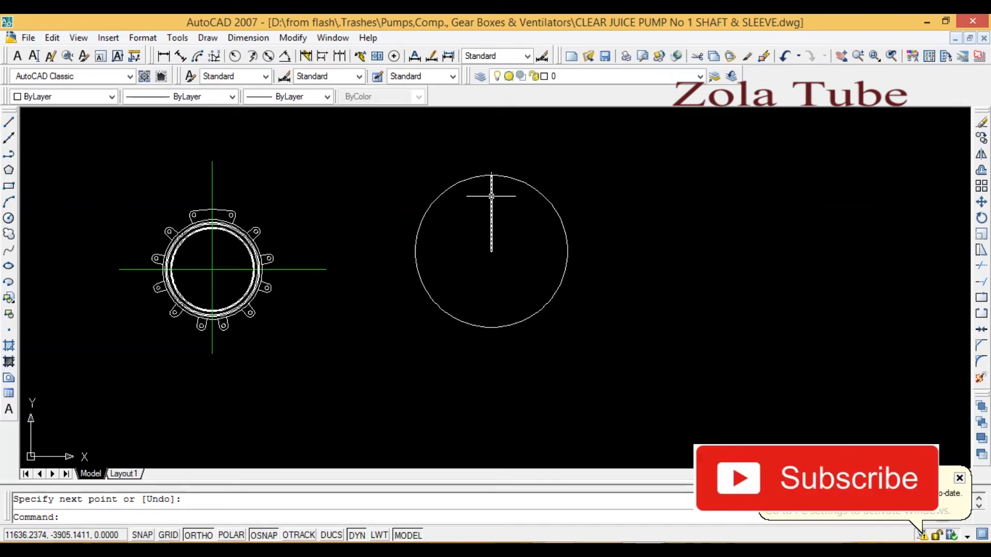
Start an array of the polar type and choose the vertical line inside the circle as the object to array
click(981, 186)
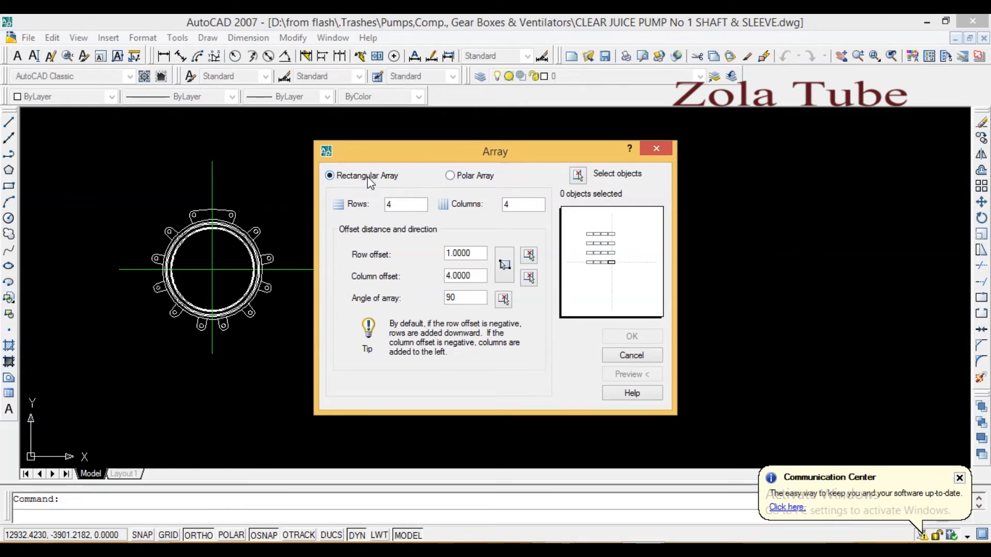
click(449, 176)
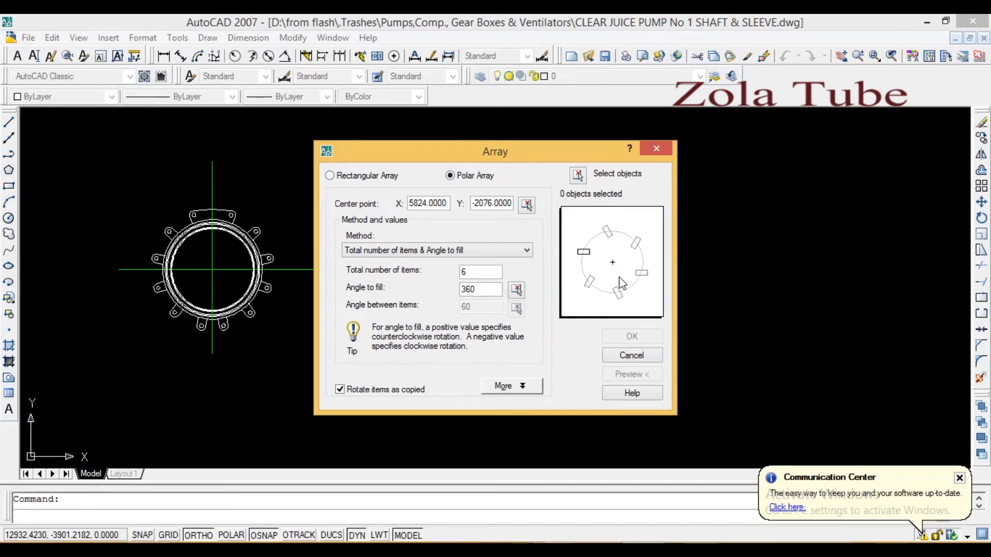
click(579, 175)
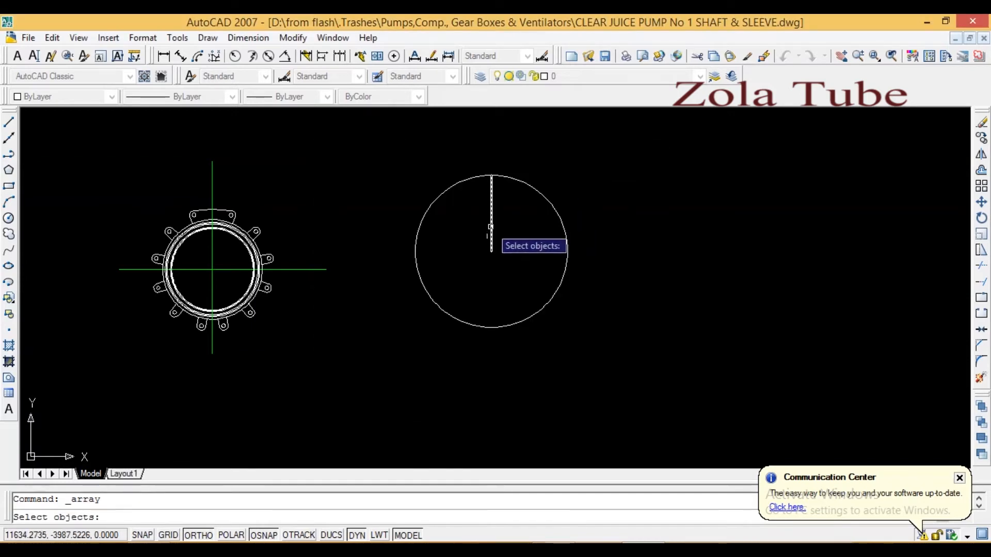
click(490, 227)
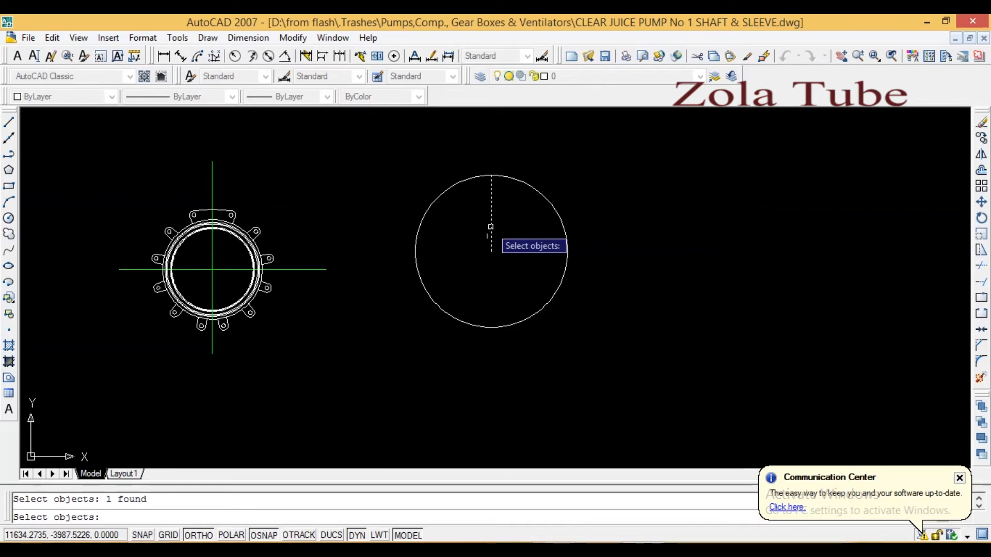
key(Return)
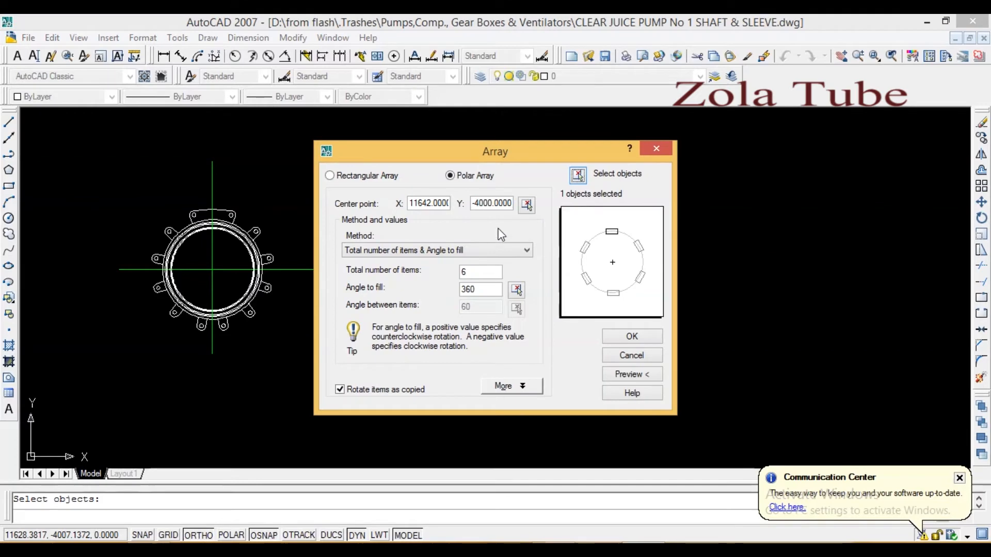
Complete the polar array of the vertical line around the circle's centre with 4 items over 360 degrees
click(527, 204)
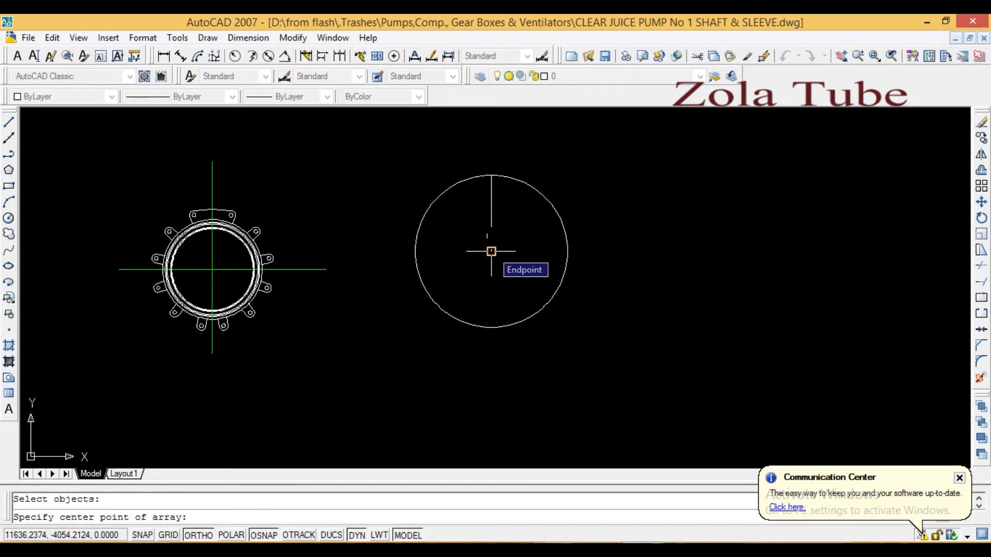
click(490, 251)
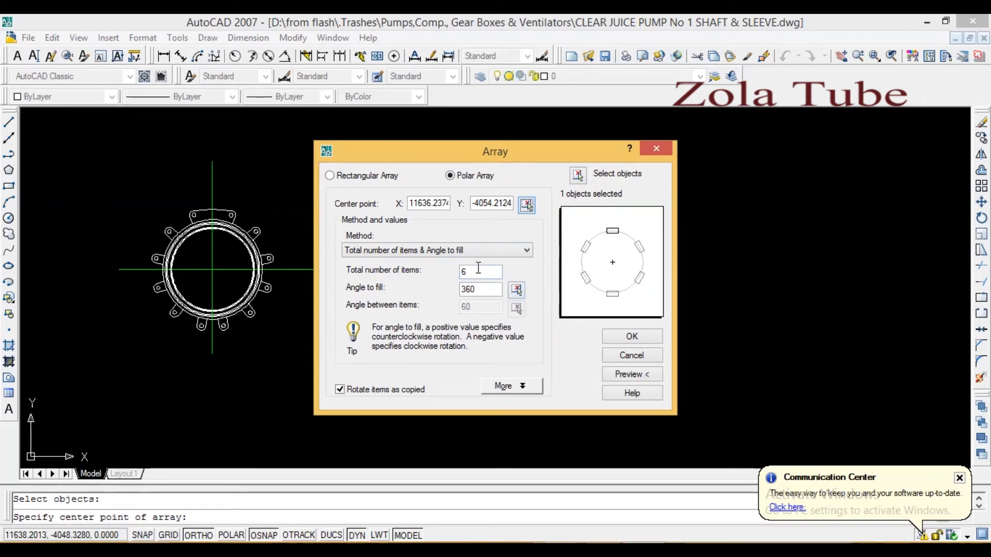
drag(478, 271, 459, 273)
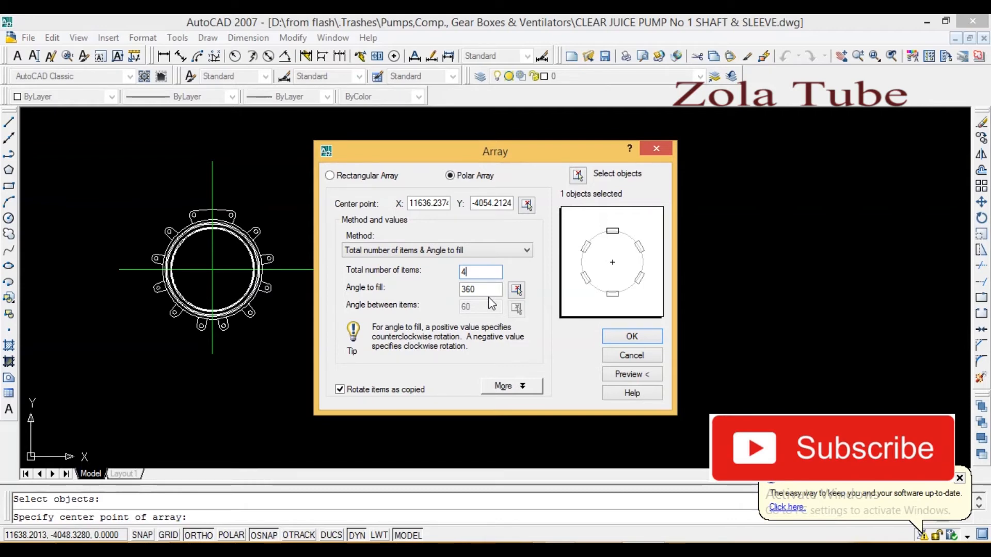
click(626, 340)
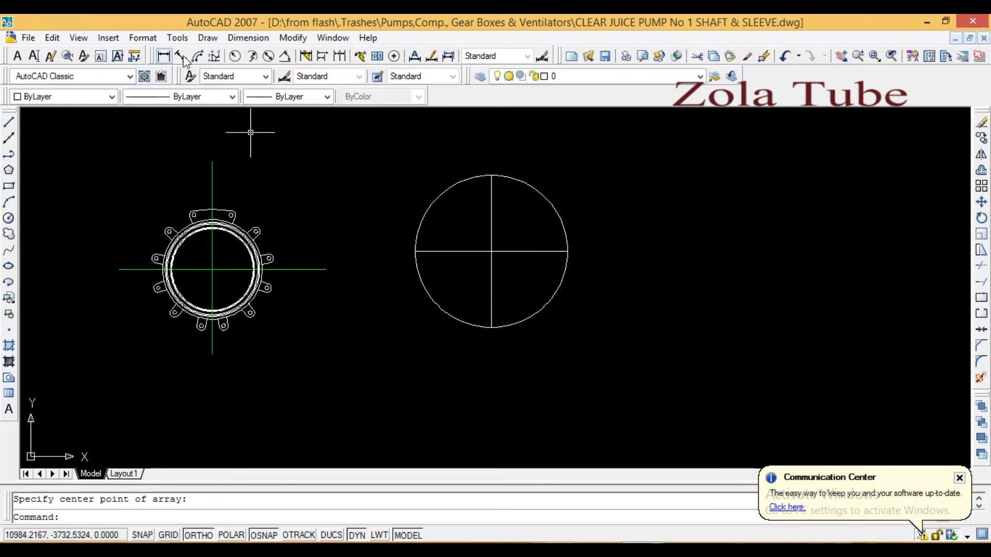
Add an angular dimension between the circle's upper vertical line and right-hand horizontal line, placing its arc outside the circle
click(289, 56)
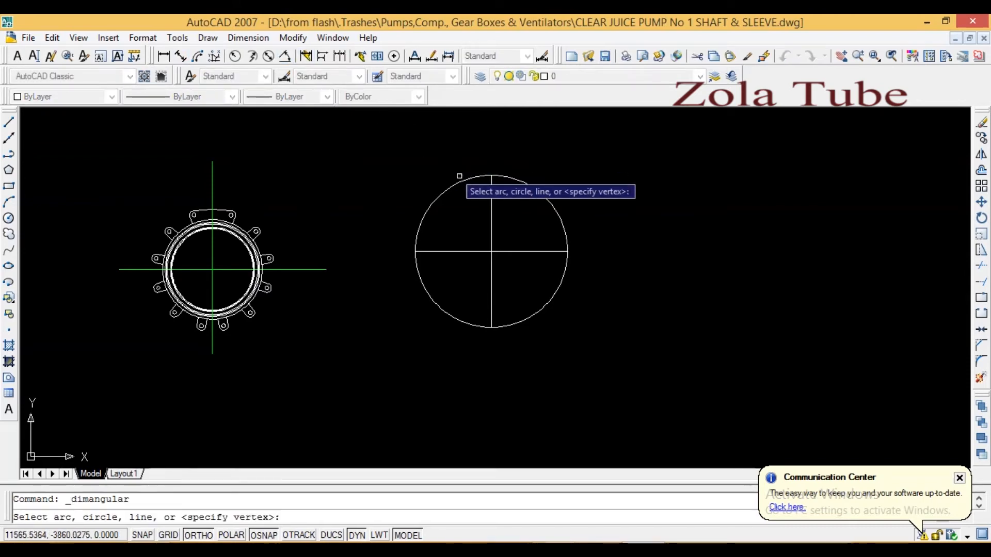
click(491, 202)
click(516, 252)
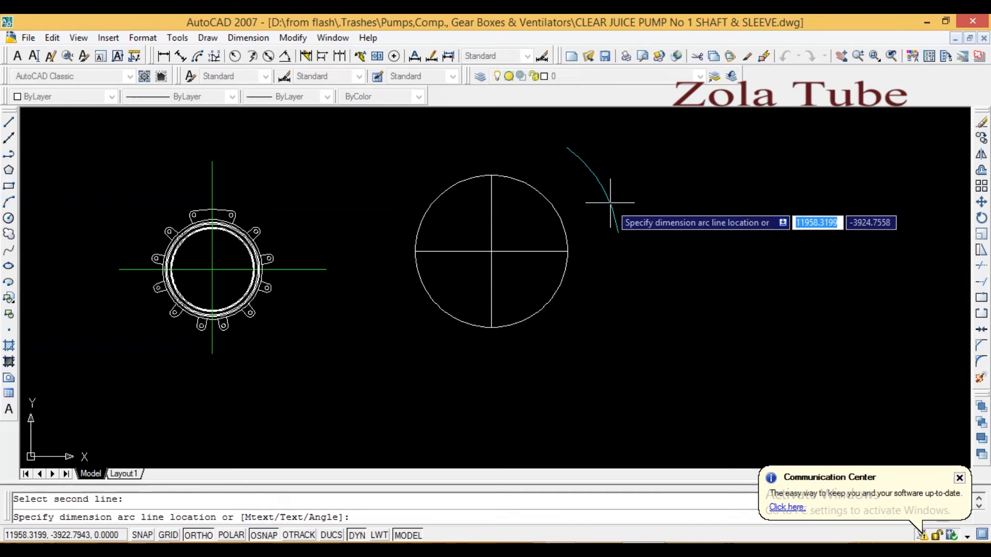
click(615, 195)
scroll(599, 170, up, 8)
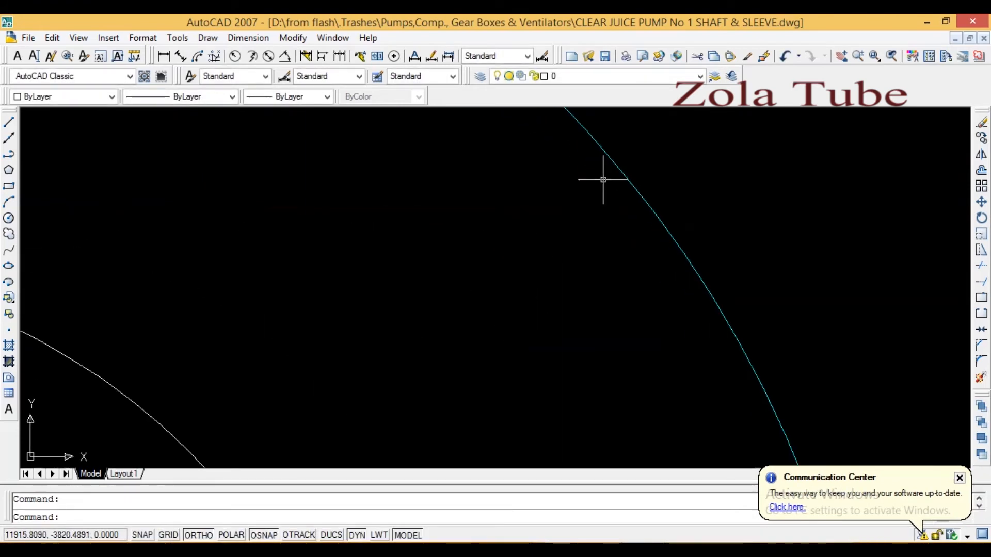
scroll(598, 292, down, 8)
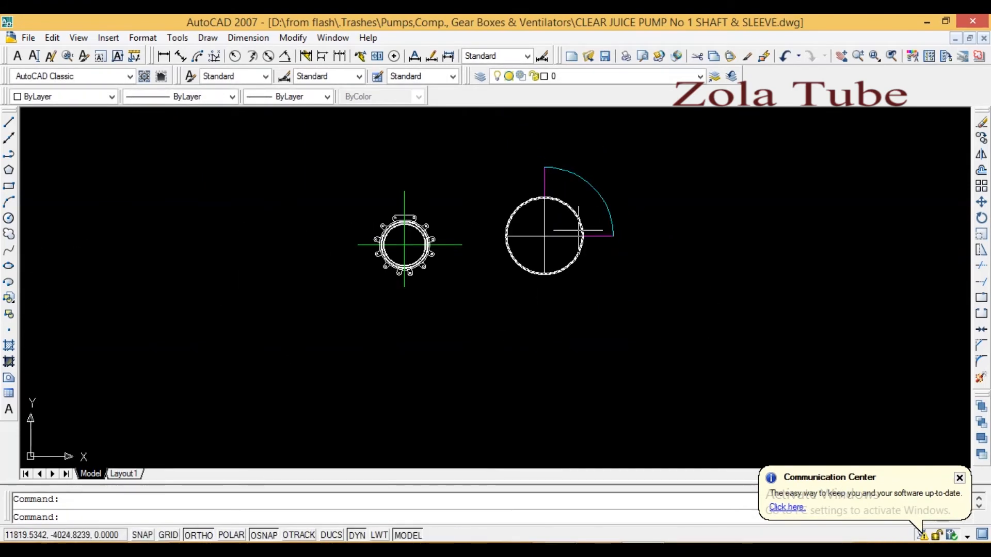
click(268, 56)
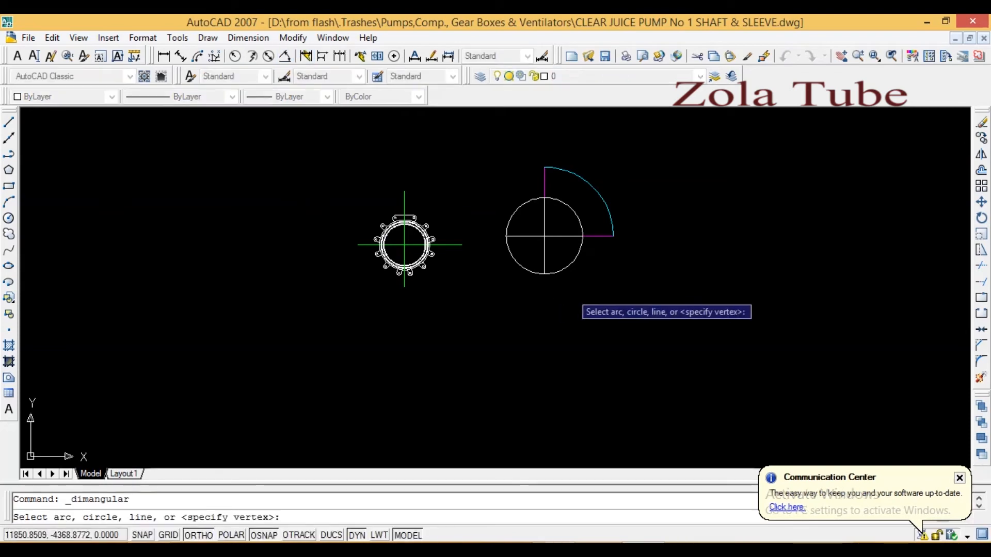
click(557, 236)
click(557, 235)
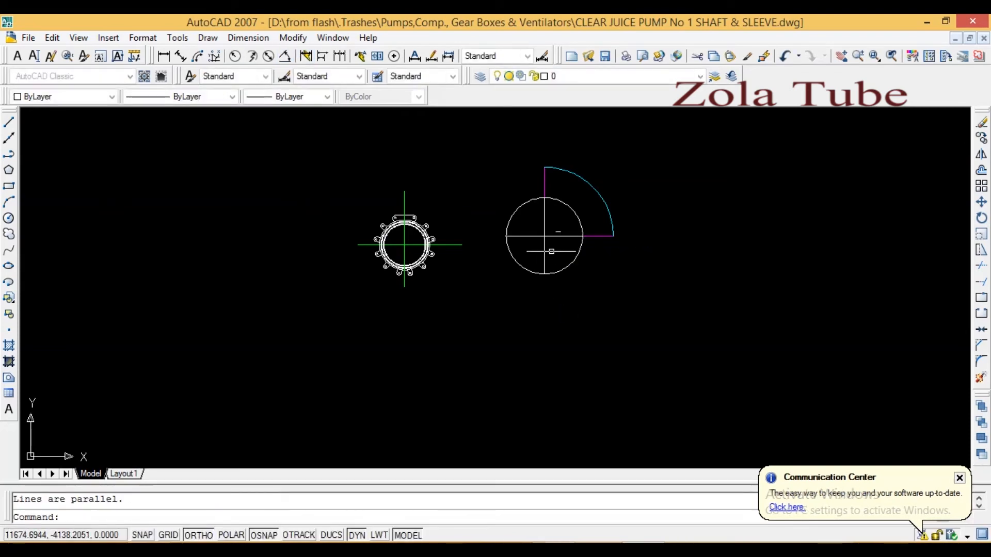
Add an angular dimension between the right-hand horizontal line and the lower vertical line, with its arc outside the circle
click(283, 61)
click(559, 236)
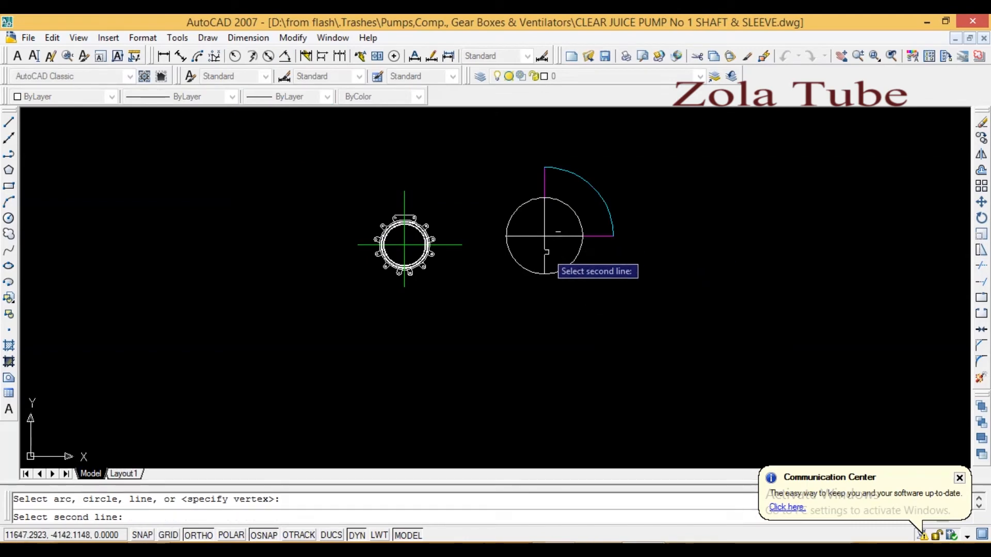
click(545, 253)
click(624, 320)
scroll(618, 319, up, 10)
scroll(642, 298, down, 10)
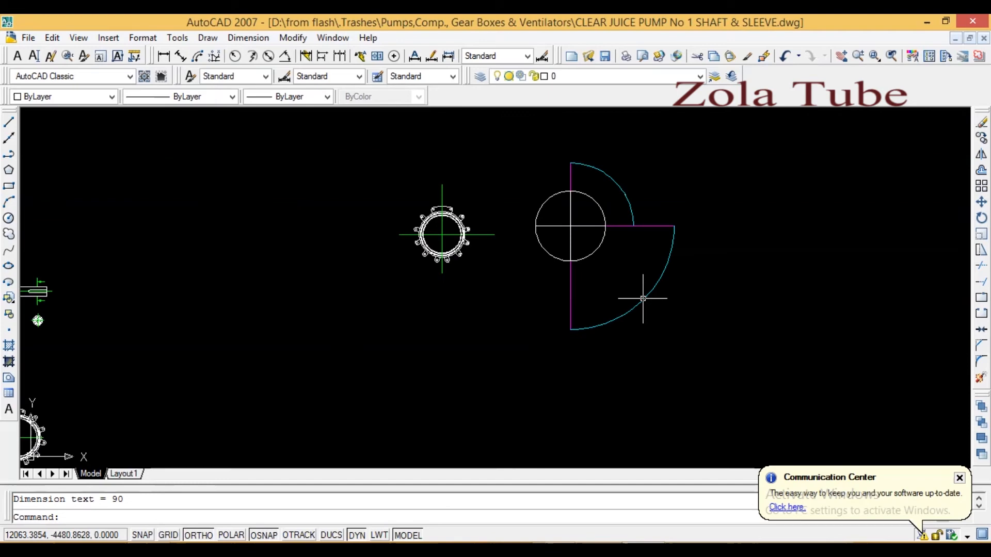
Delete both angular dimensions around the circle
scroll(642, 298, up, 4)
click(648, 281)
click(640, 307)
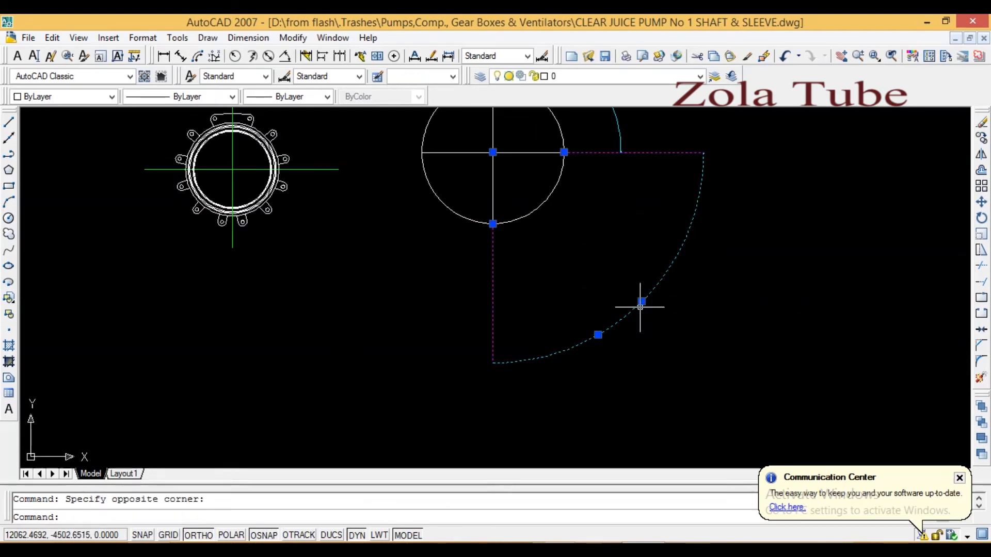
key(Delete)
middle_drag(511, 229, 489, 316)
click(592, 171)
click(578, 186)
key(Delete)
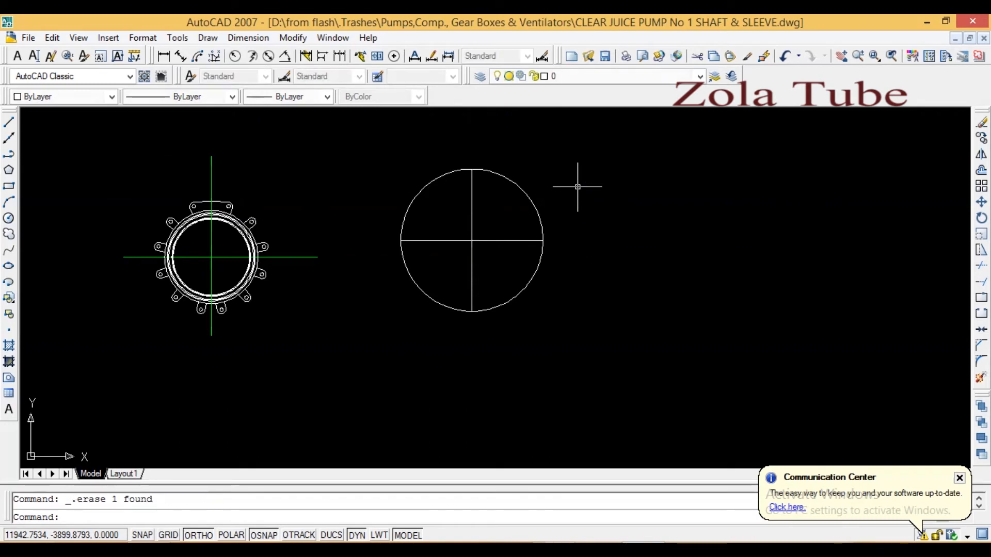
Delete the circle together with its four radial lines
click(581, 133)
click(397, 349)
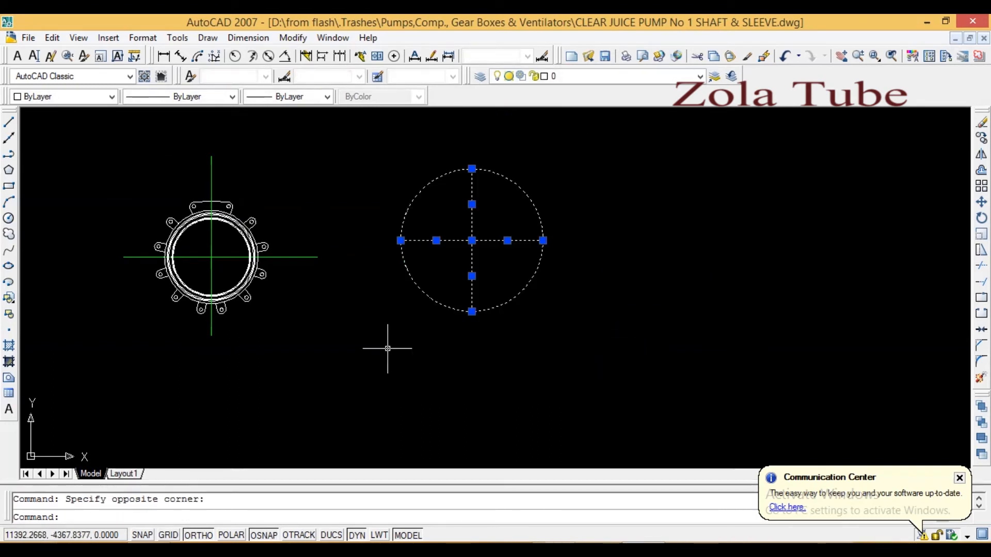
key(Delete)
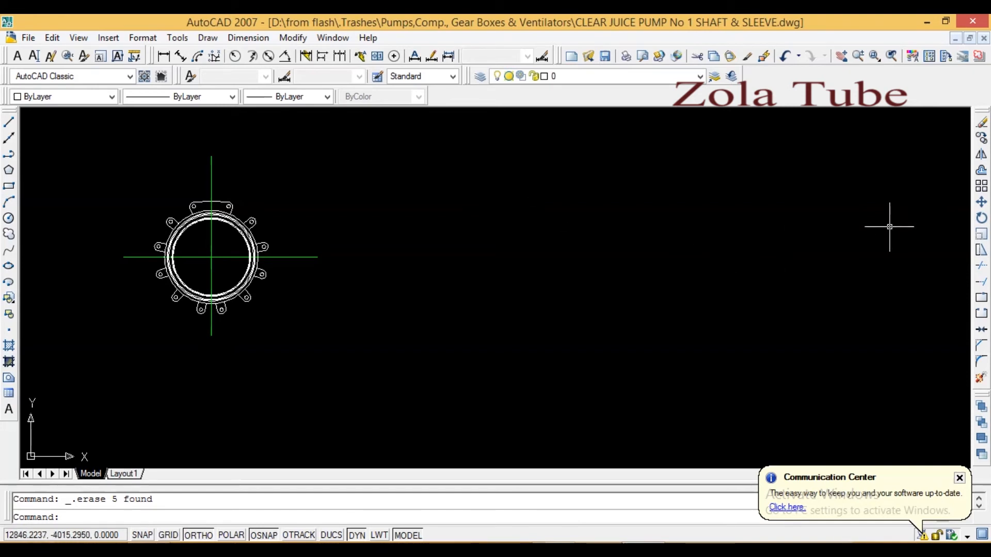
Move the whole ring with its centre lines horizontally to the right, using the ring's centre as base point
click(981, 203)
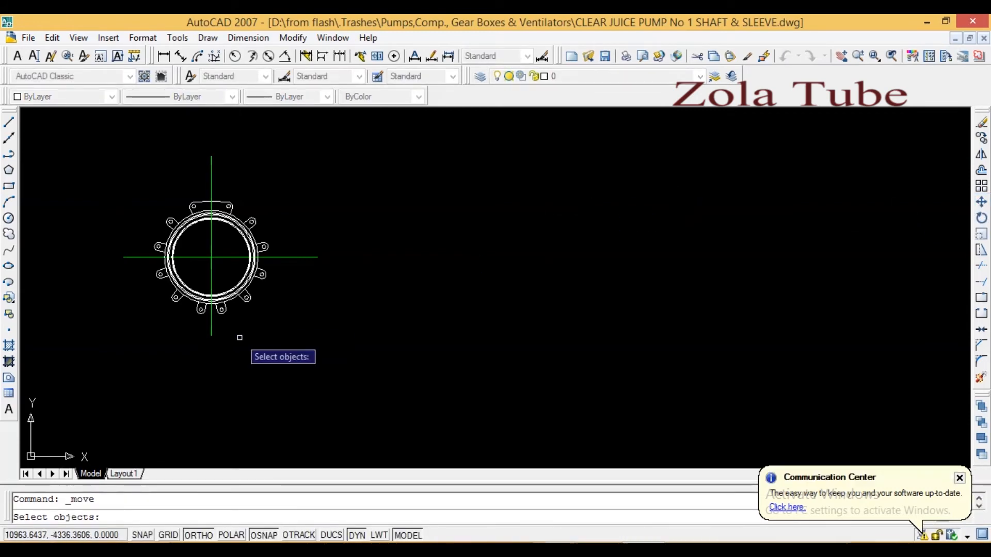
click(406, 136)
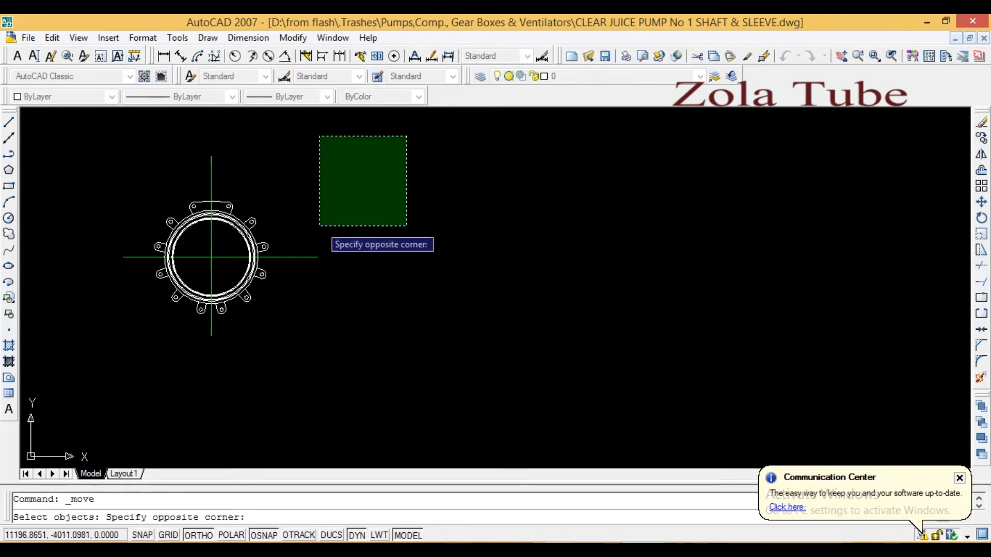
click(164, 288)
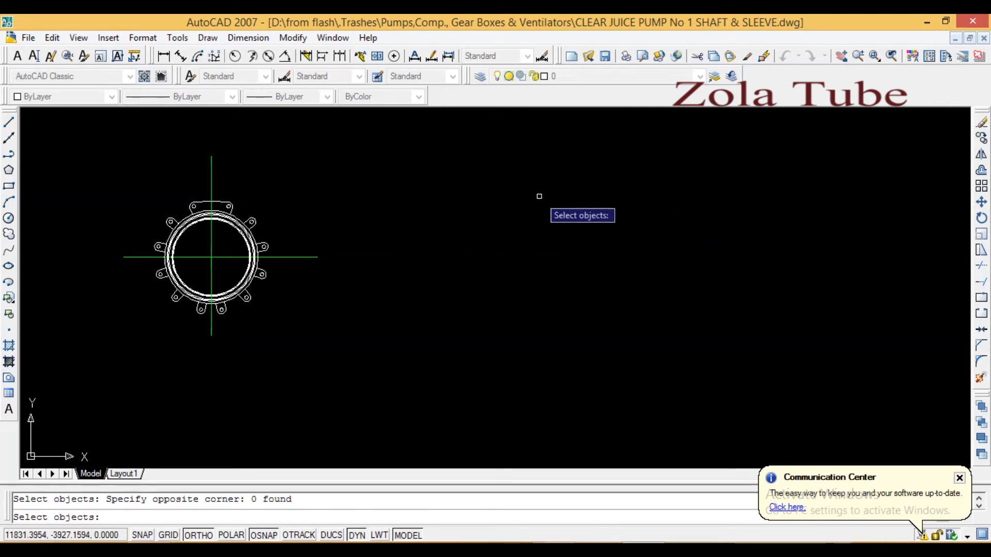
click(454, 139)
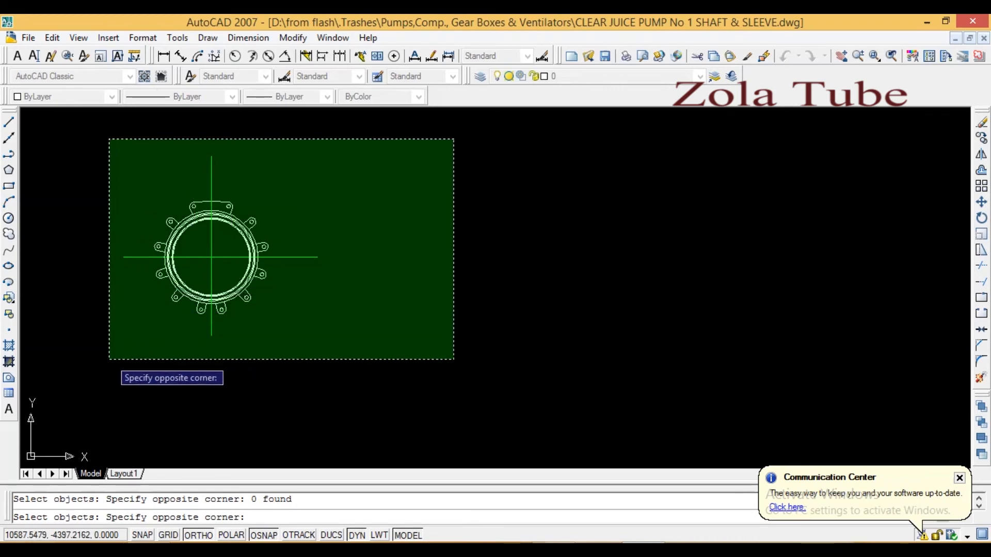
click(109, 360)
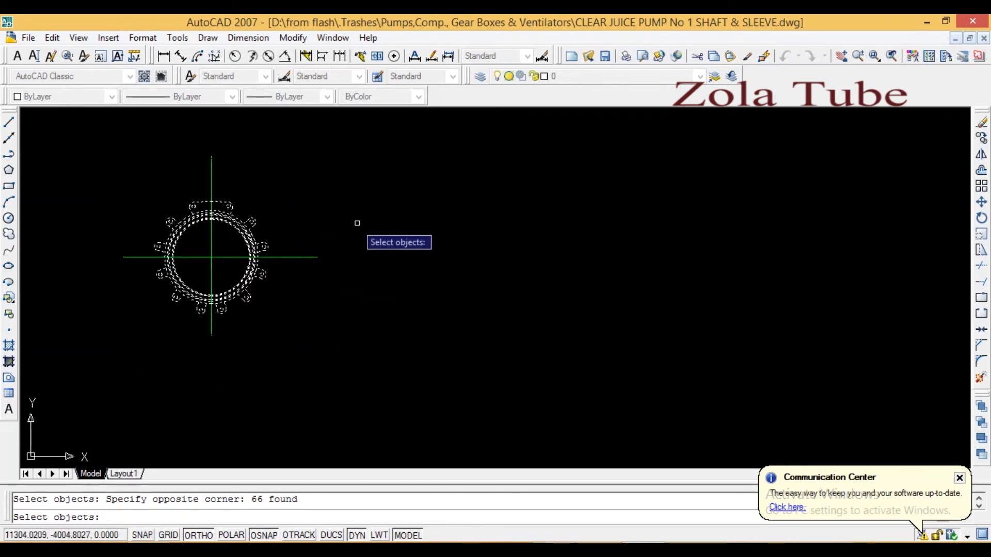
key(Return)
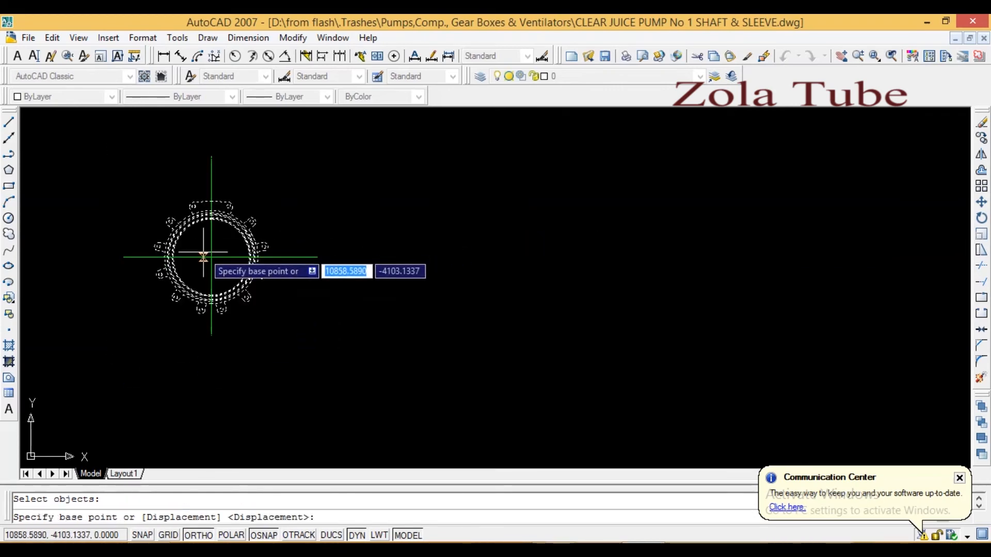
click(211, 257)
click(420, 257)
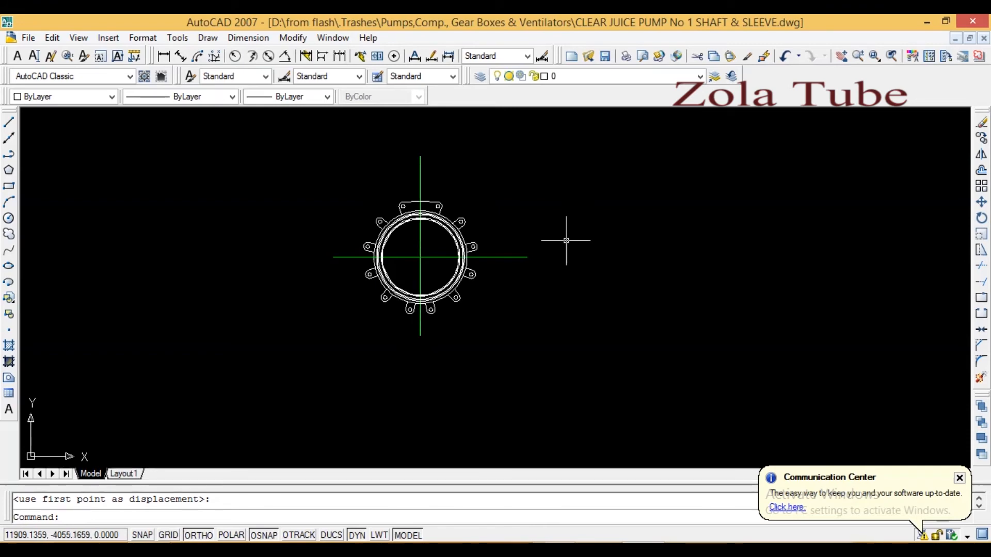
Move the ring and its centre lines further to the right from its centre, selecting the objects before starting Move
middle_drag(517, 239, 462, 258)
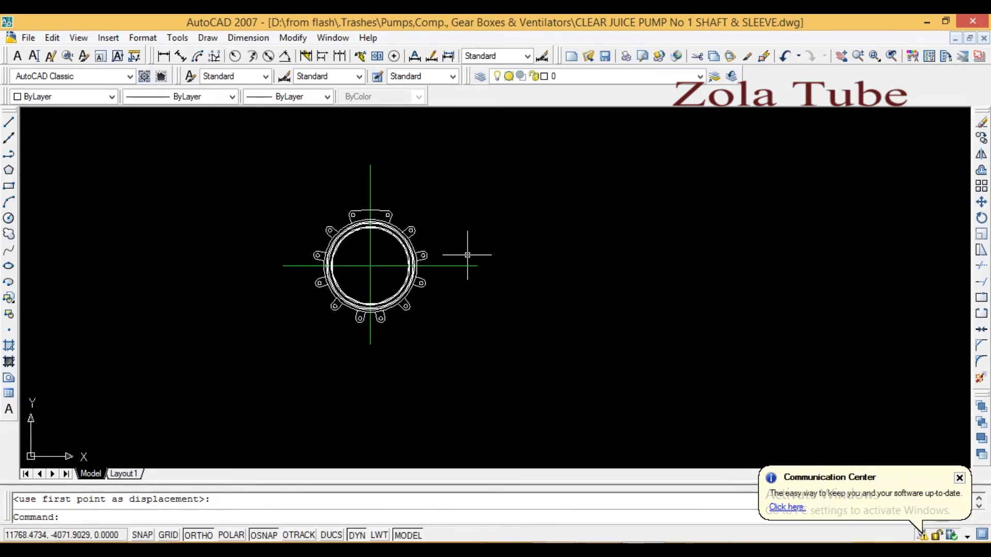
click(506, 199)
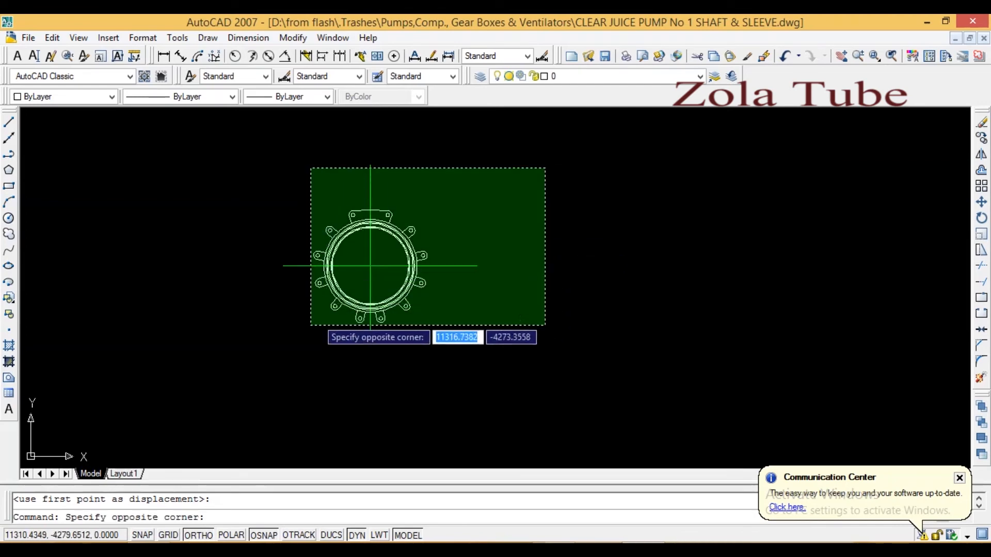
click(249, 363)
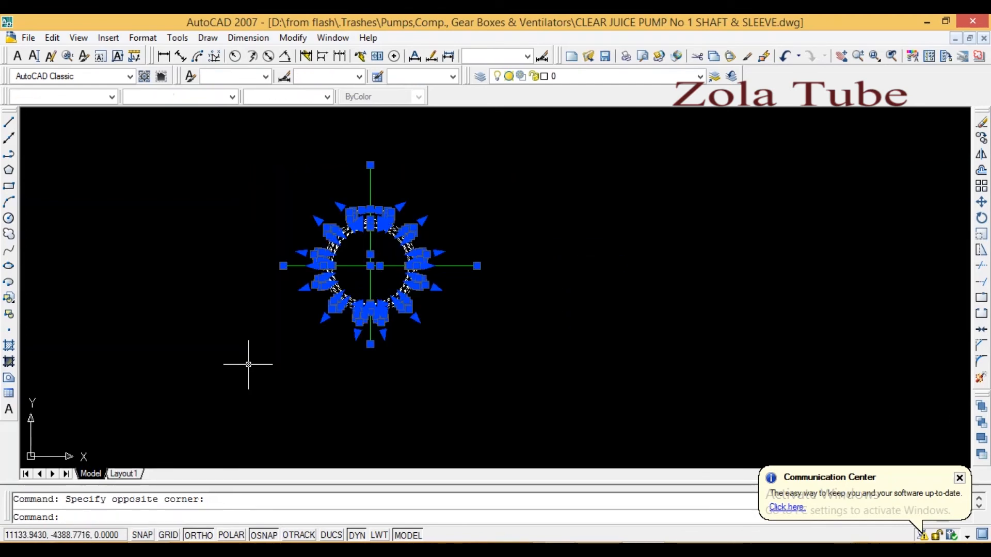
click(981, 203)
click(369, 265)
click(538, 249)
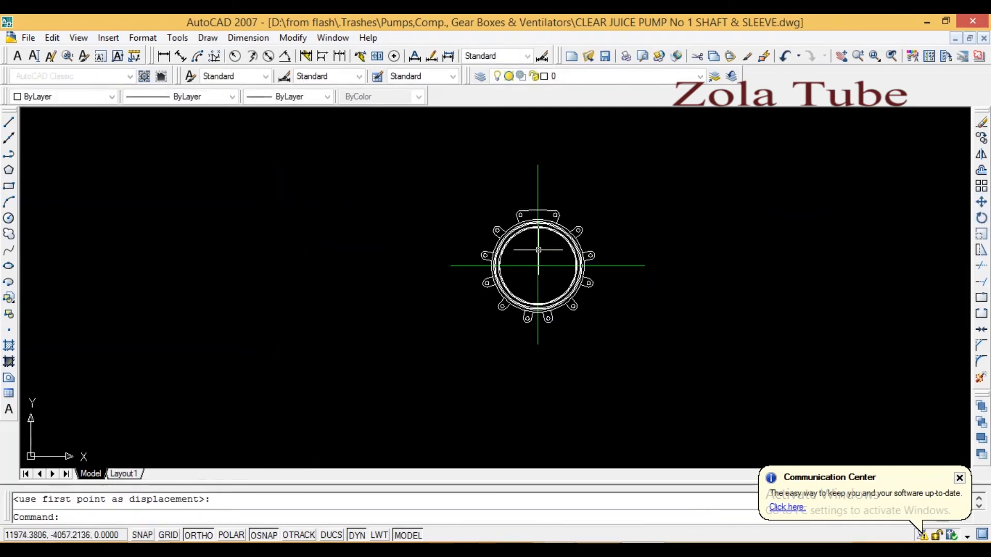
Move the ring and its centre lines horizontally back to the left, using the ring's centre as base point
click(741, 184)
click(355, 373)
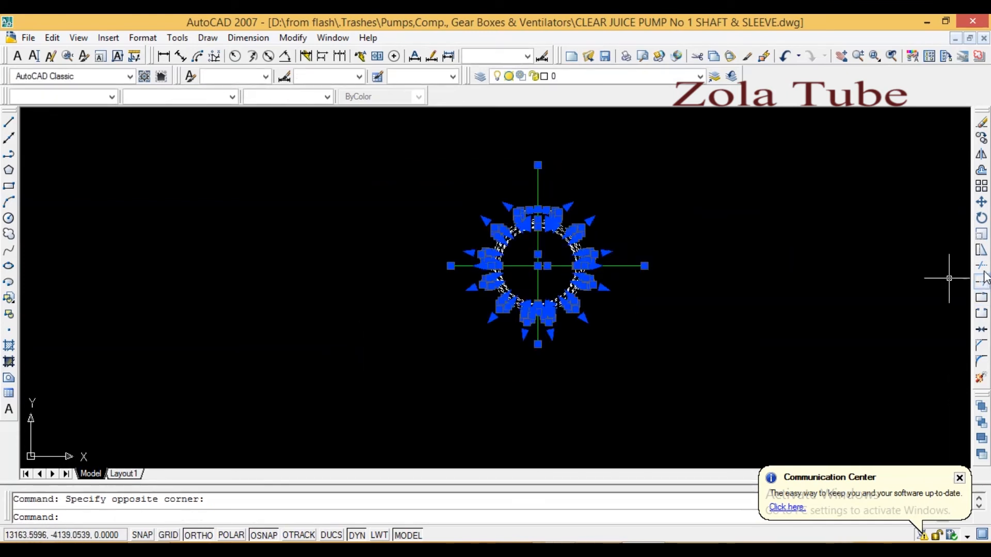
click(981, 203)
click(538, 266)
click(302, 274)
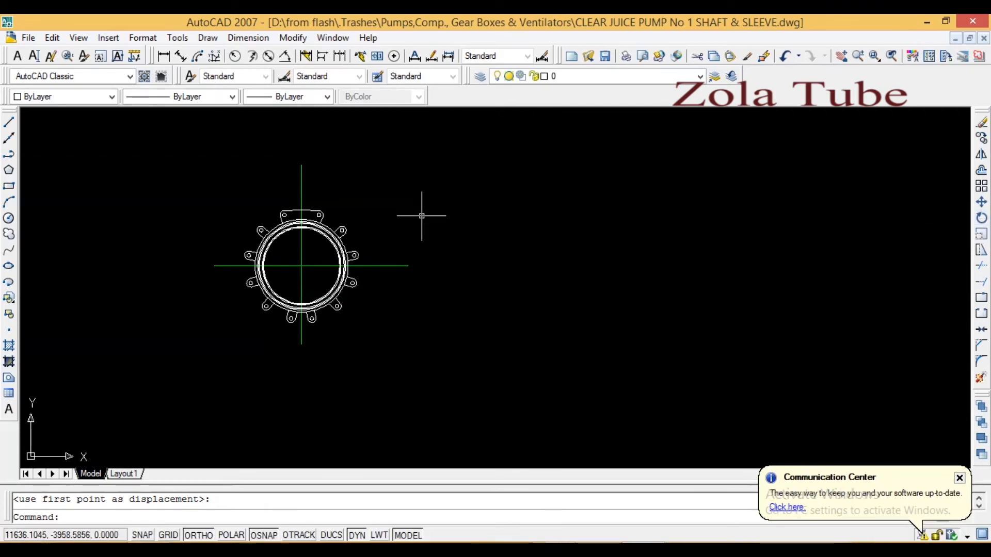
Draw a horizontal line to the right of the ring and continue it with a vertical line straight down from its right end
middle_drag(579, 270, 532, 268)
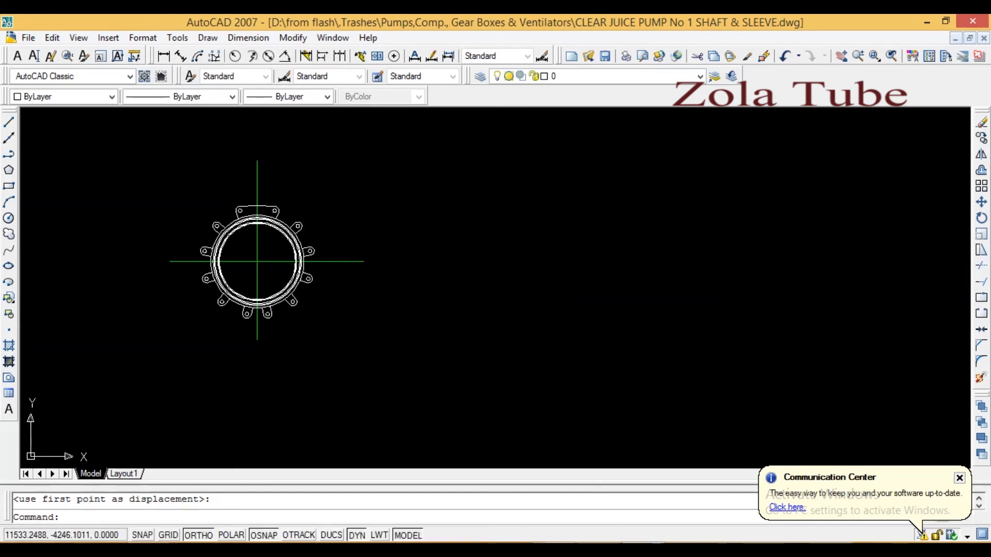
click(11, 124)
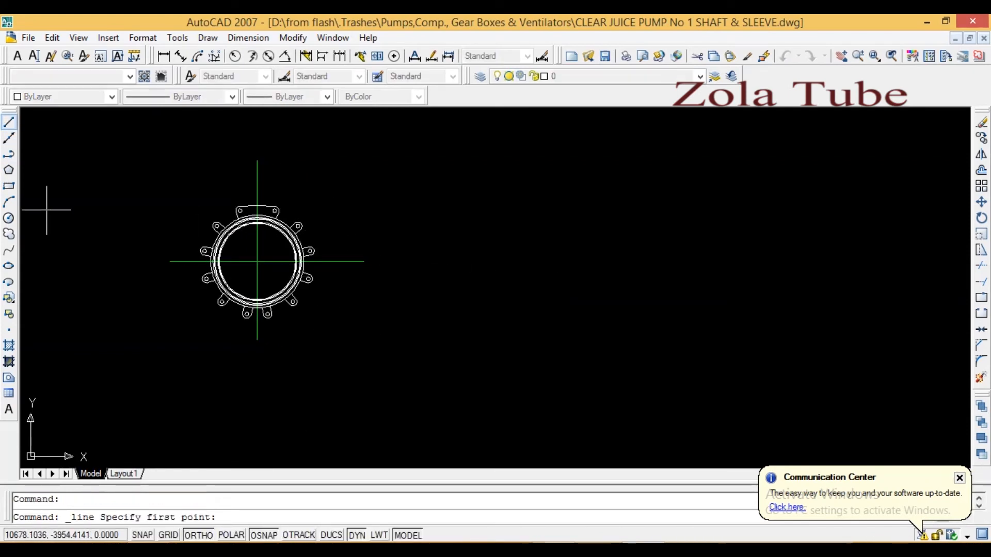
click(439, 225)
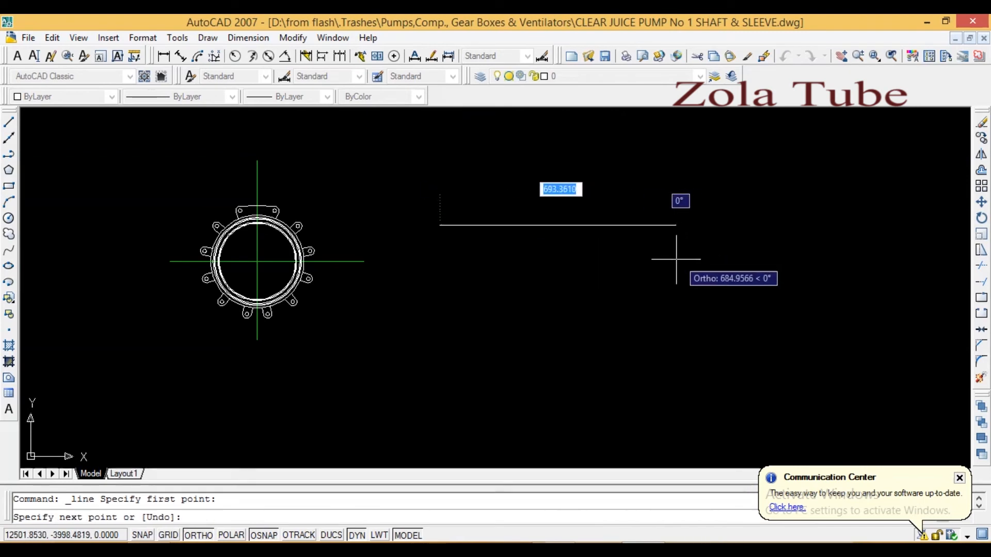
click(621, 260)
click(614, 339)
right_click(669, 292)
click(683, 301)
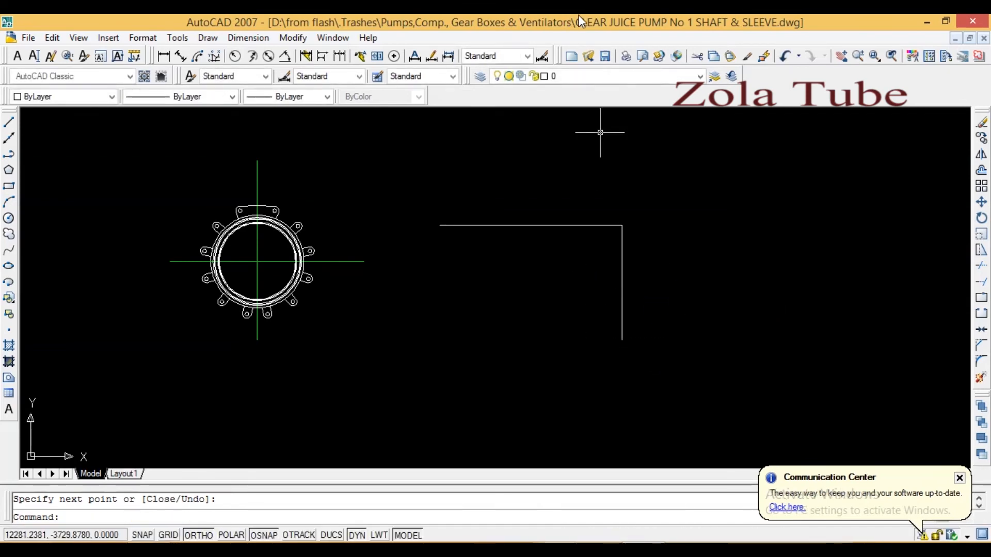
middle_drag(635, 262, 594, 252)
click(621, 167)
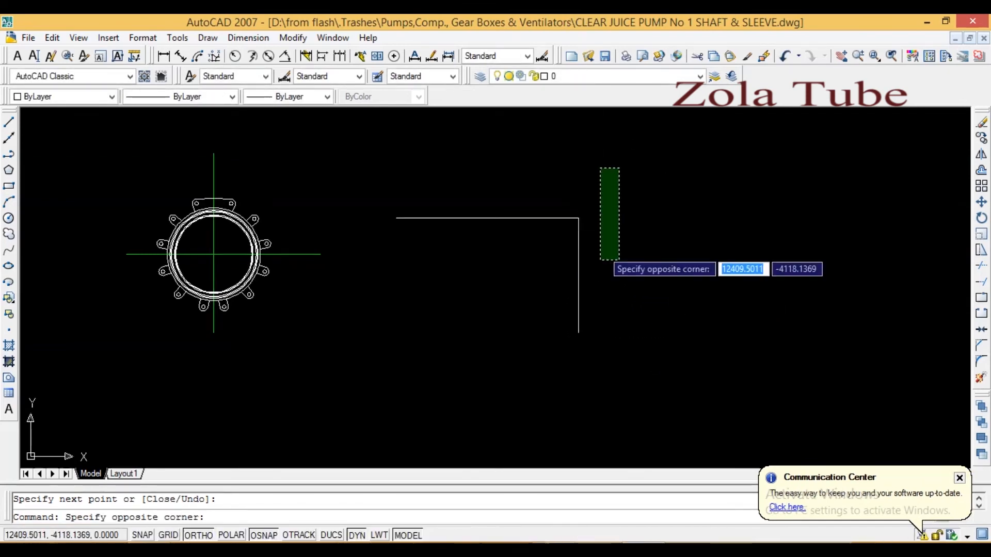
click(370, 356)
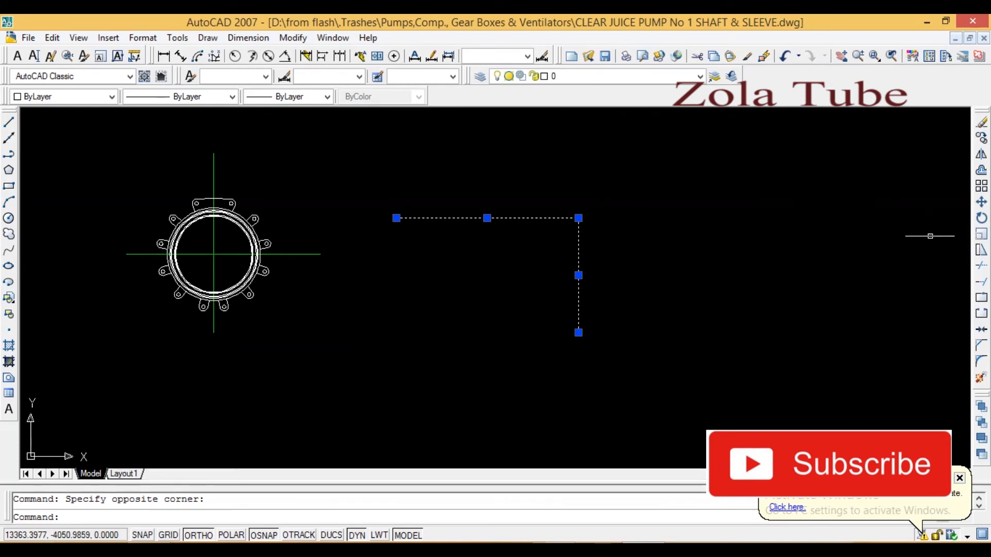
click(980, 217)
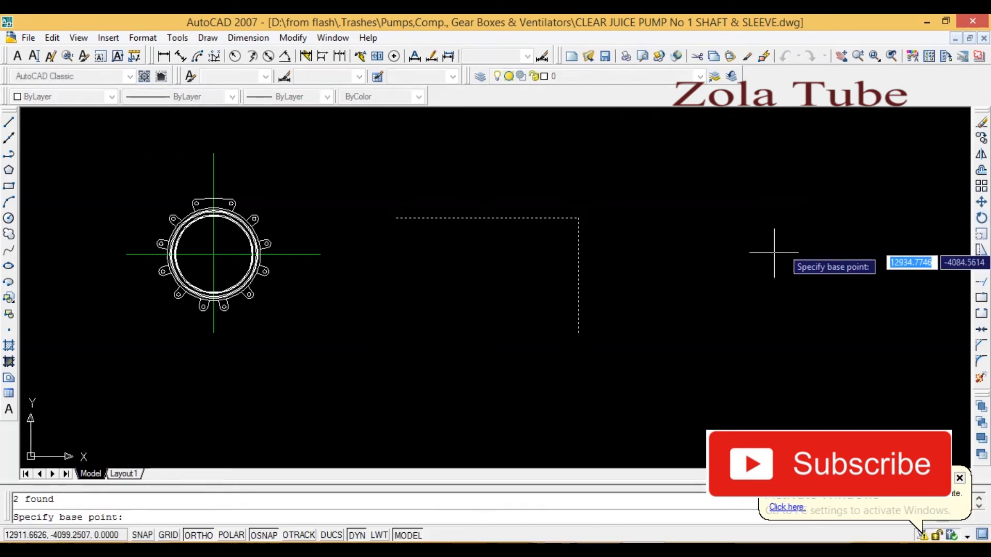
click(578, 333)
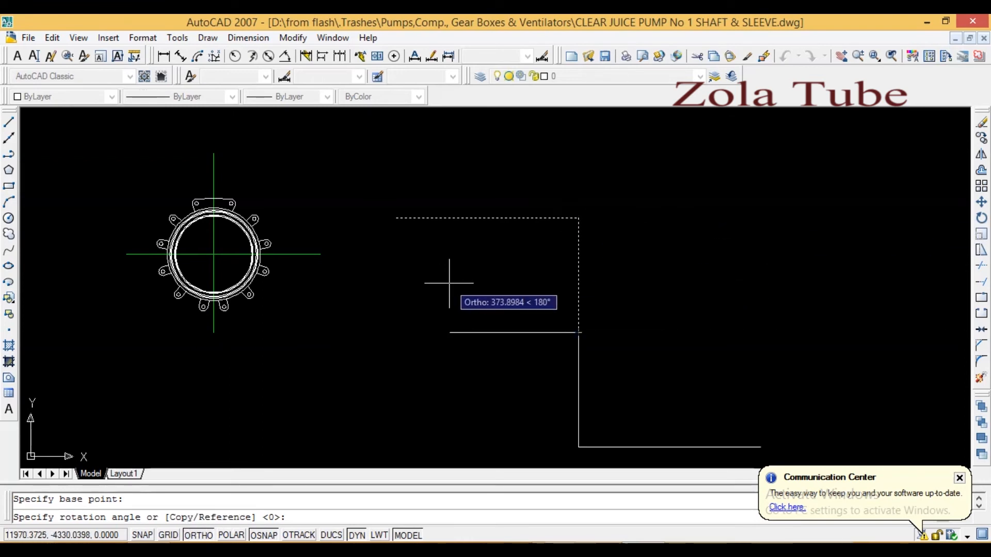
key(Escape)
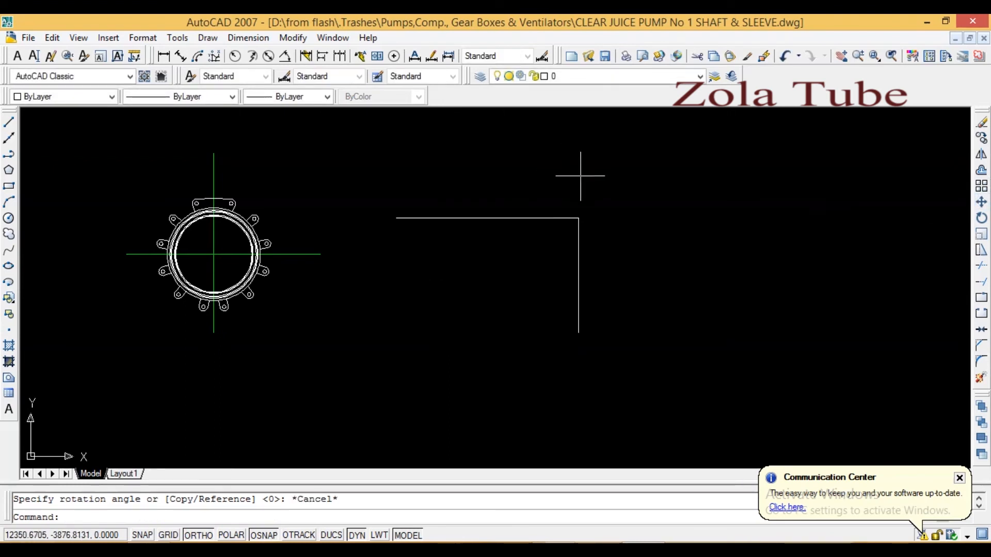
Rotate the two connected lines by 180° with ortho, using the lower end of the vertical line as base point
click(748, 171)
click(384, 352)
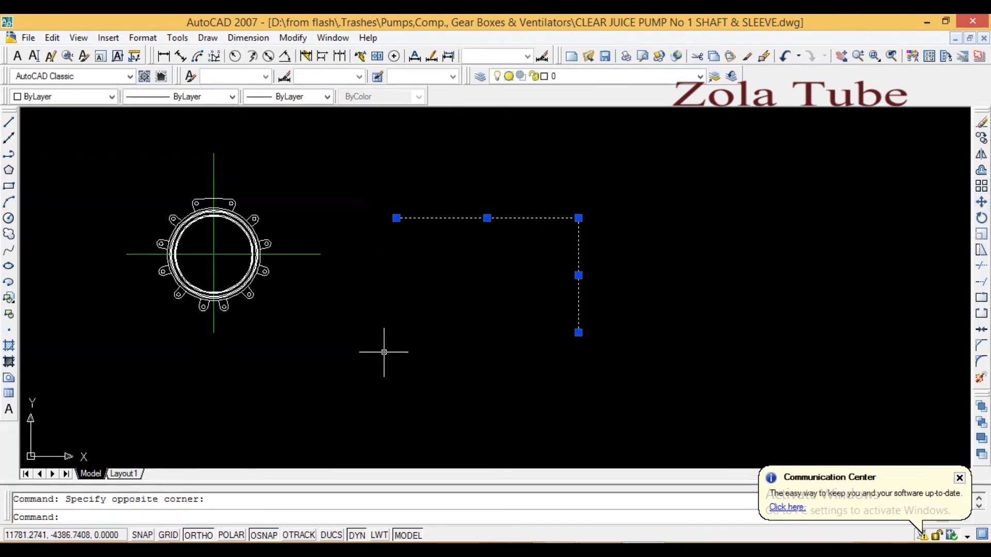
click(982, 220)
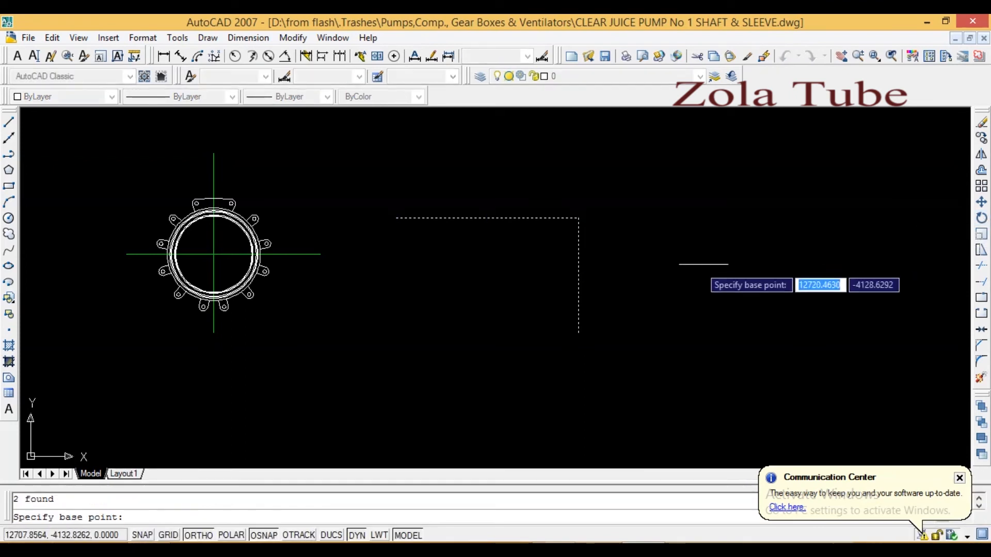
click(579, 333)
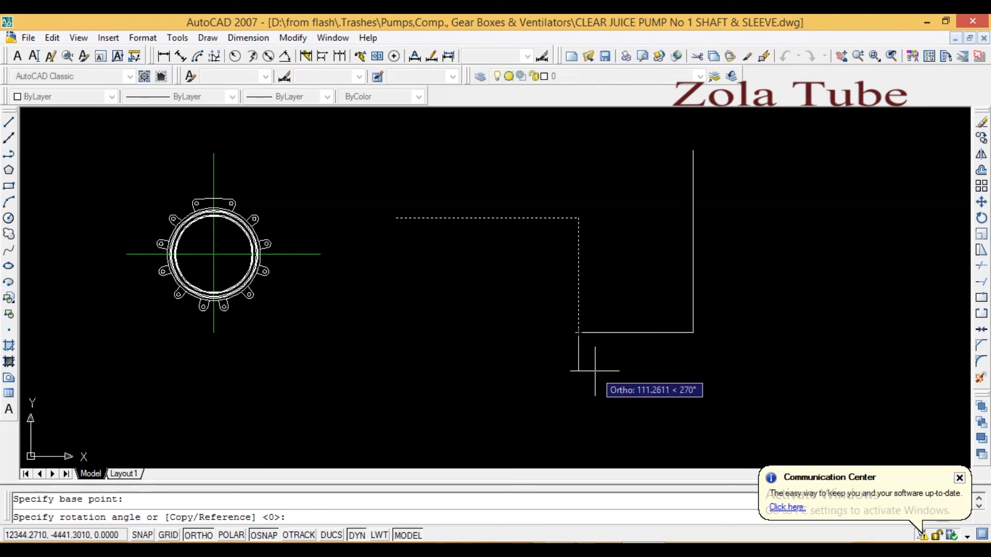
click(465, 303)
Erase the two rotated lines, leaving only the ring and its centre lines
middle_drag(677, 398, 593, 294)
click(725, 225)
click(459, 380)
key(Delete)
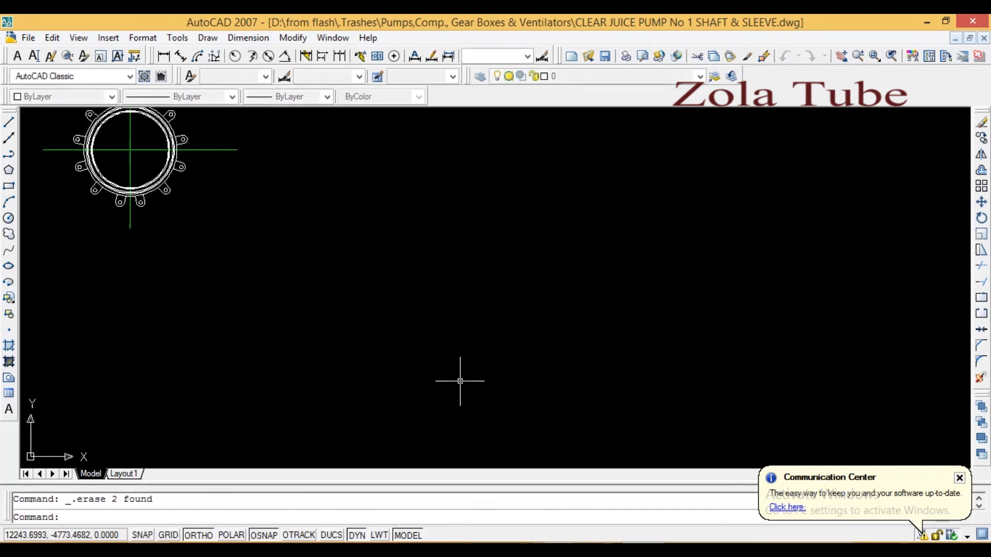
Draw a horizontal rectangle to the right of the ring, about twice as wide as it is tall
middle_drag(566, 246, 617, 307)
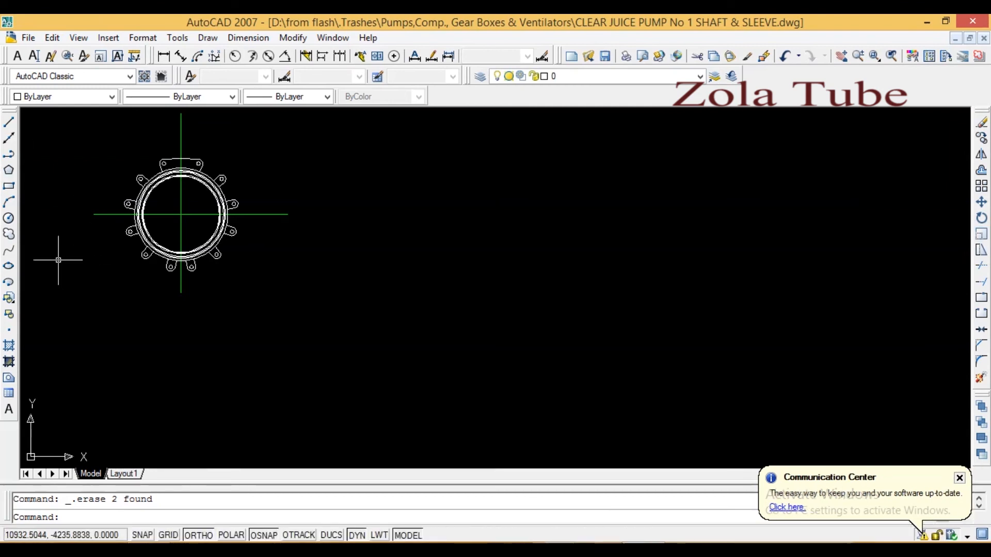
click(8, 186)
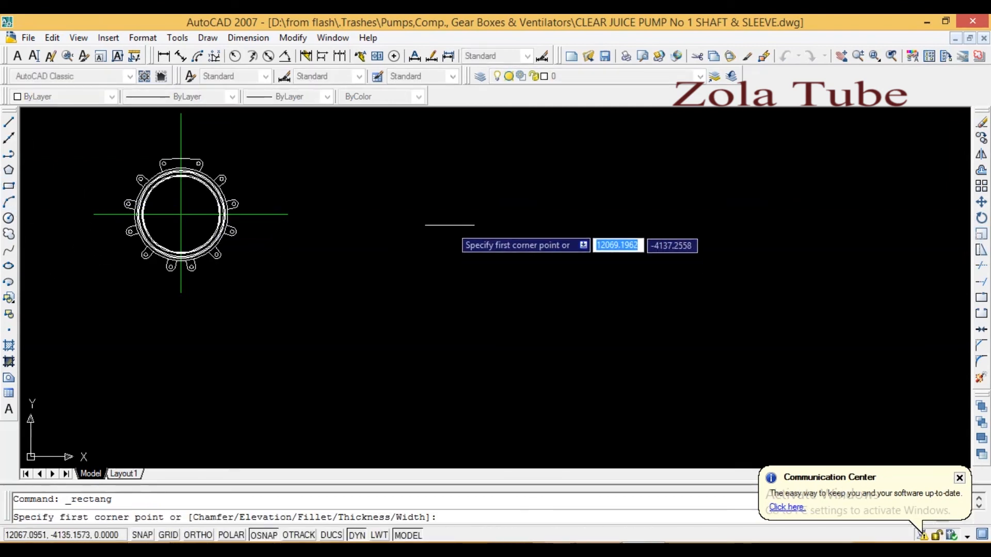
click(448, 221)
click(600, 294)
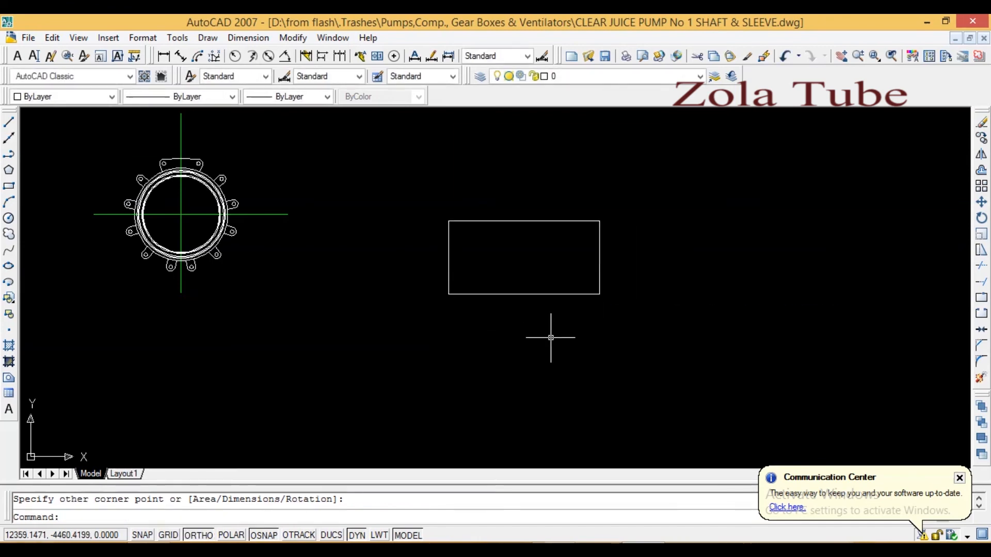
Scale the rectangle by a factor of 2 about its lower-right corner, selecting it before starting Scale
click(667, 190)
click(424, 359)
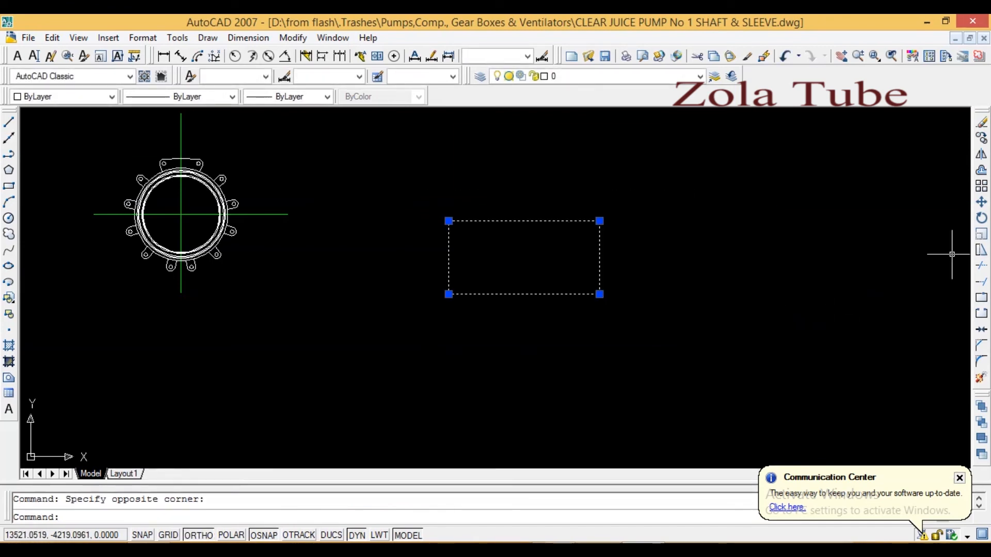
click(980, 235)
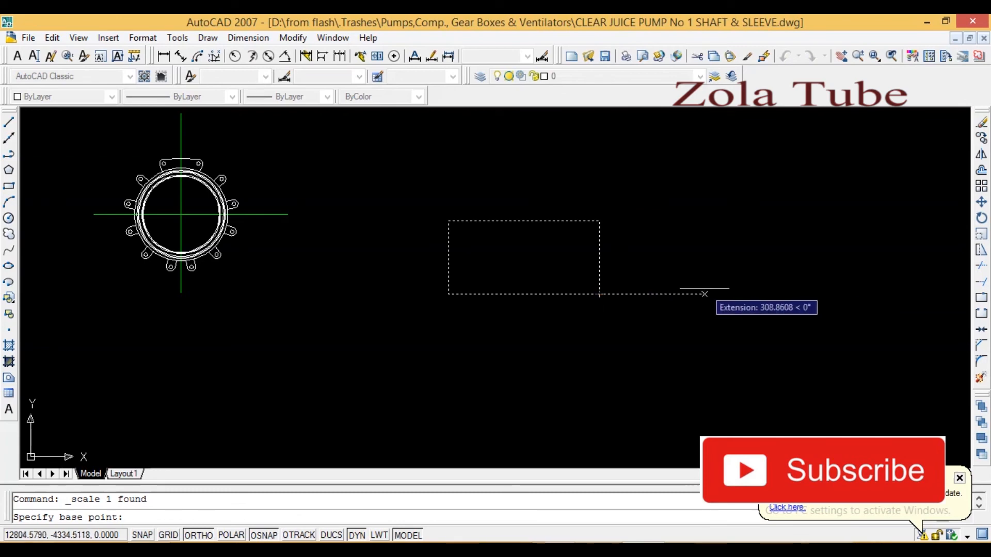
click(599, 294)
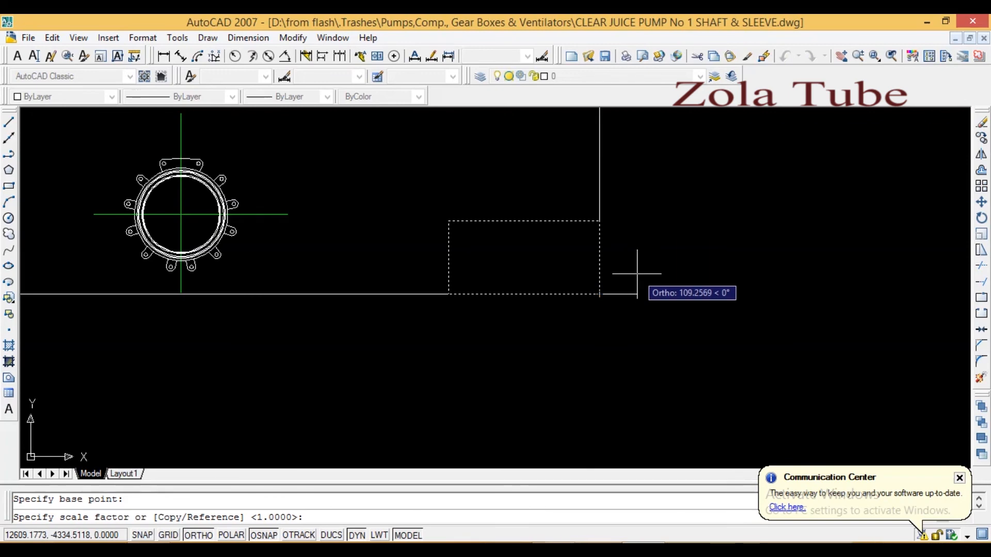
text(2)
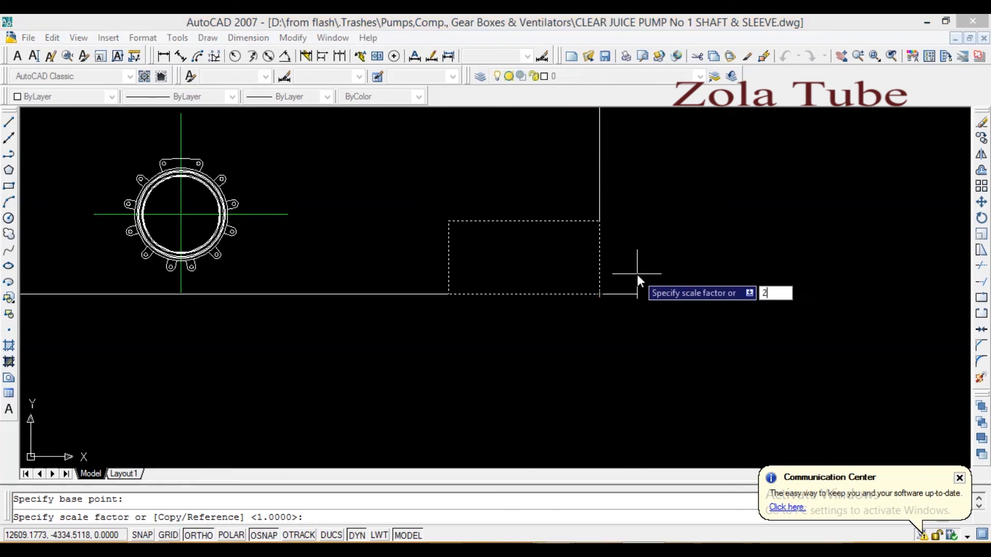
key(Return)
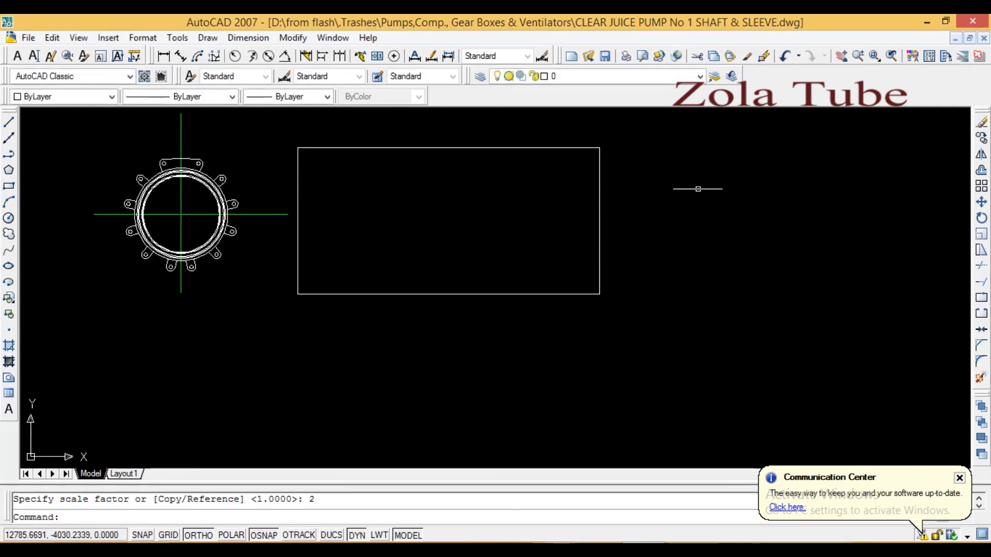
Erase the enlarged rectangle to the right of the ring
click(703, 130)
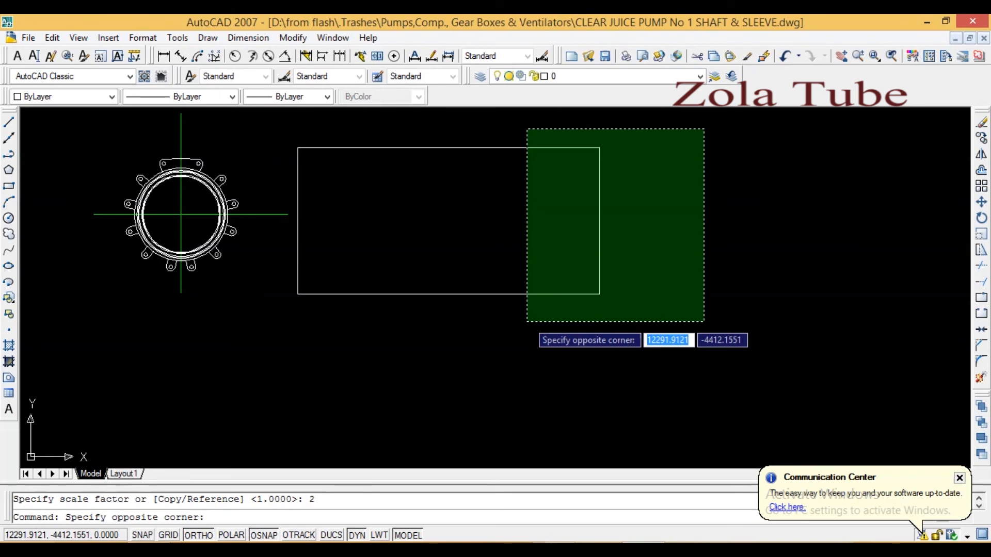
click(527, 321)
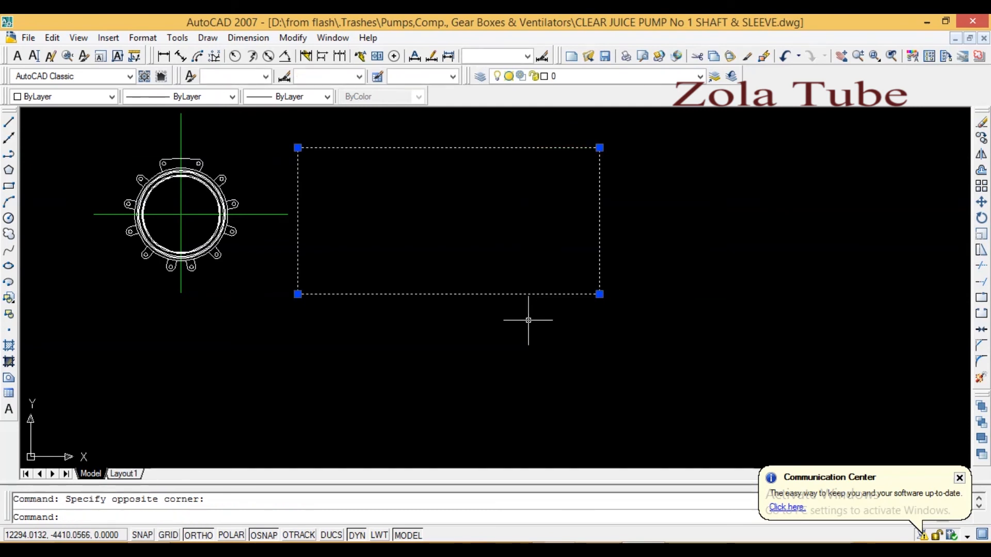
key(Delete)
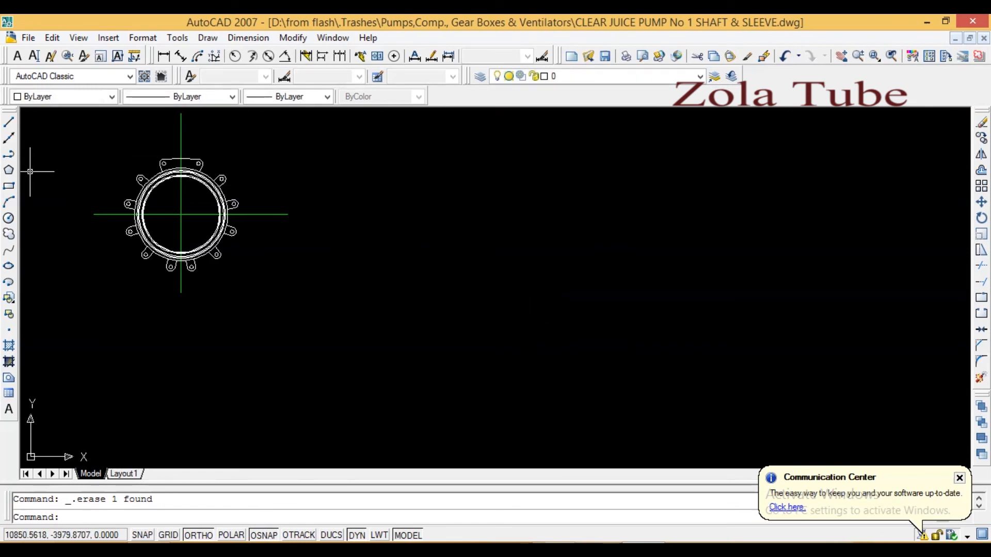
Draw a new small horizontal rectangle in the empty area to the right of the ring
click(9, 185)
click(410, 211)
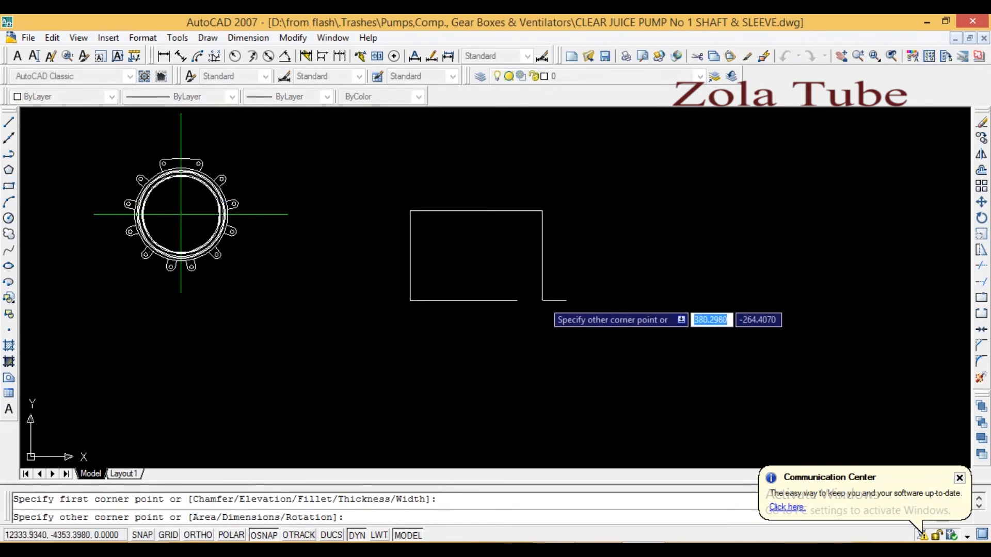
click(560, 284)
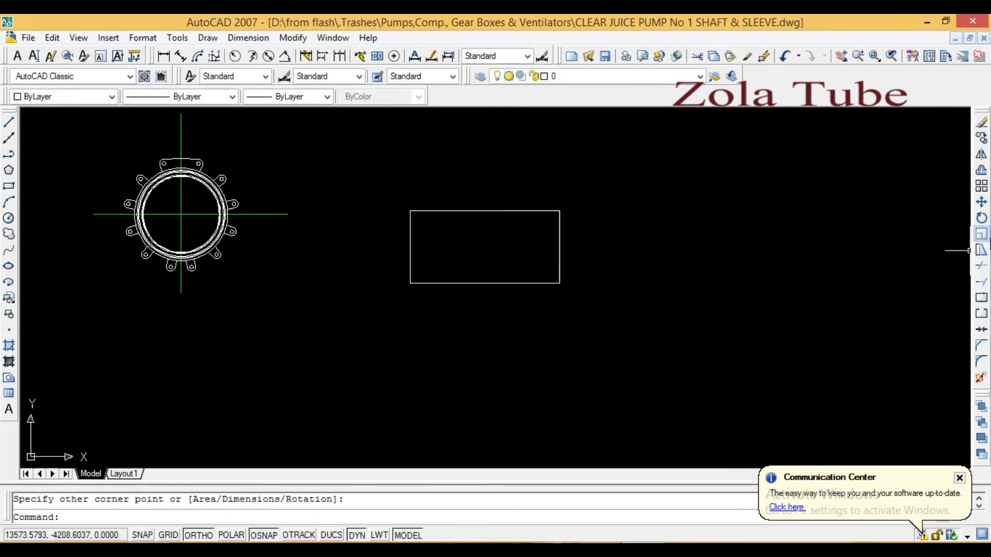
Scale the new rectangle by a factor of 3 about its lower-right corner, selecting it within the Scale command
click(698, 176)
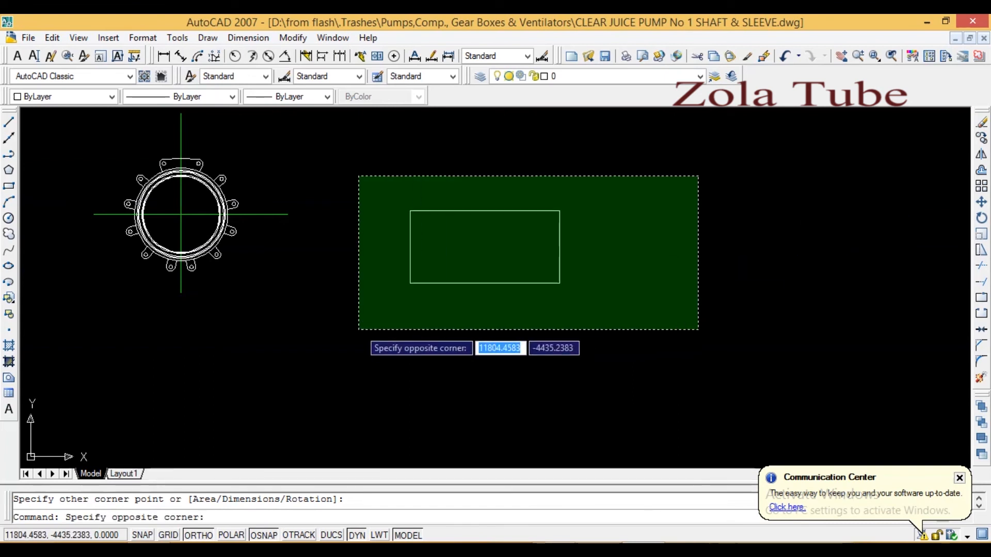
click(634, 261)
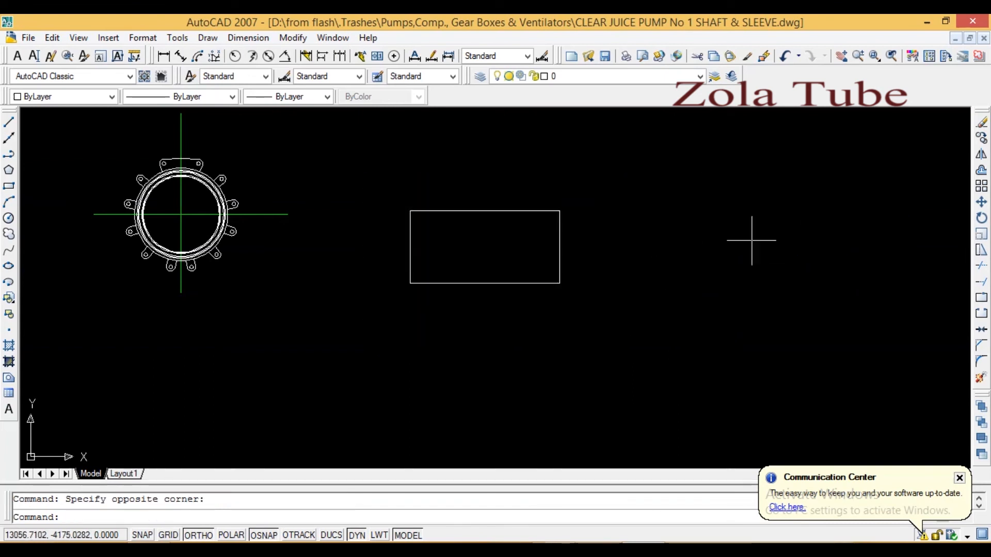
click(981, 234)
click(634, 169)
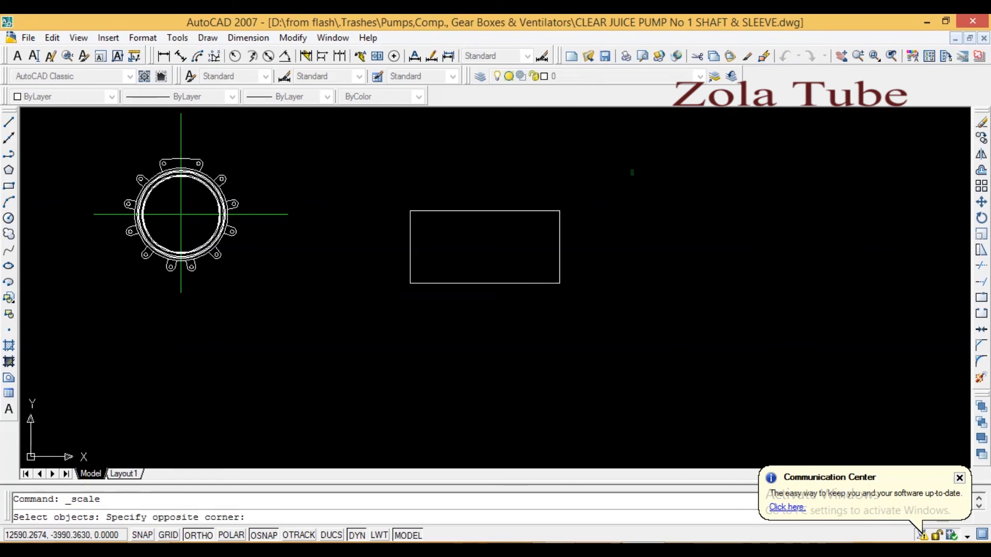
click(357, 335)
key(Return)
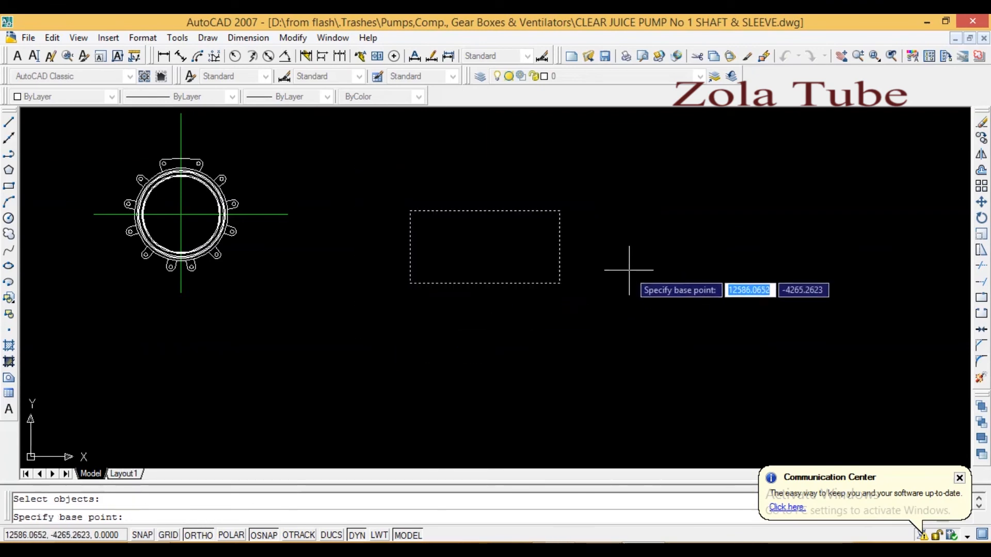
click(559, 283)
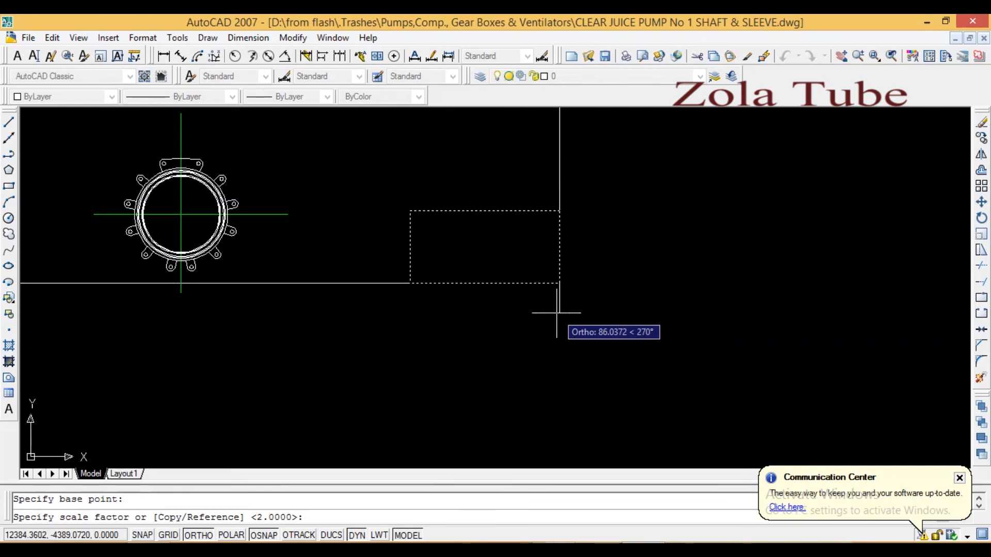
text(3)
key(Return)
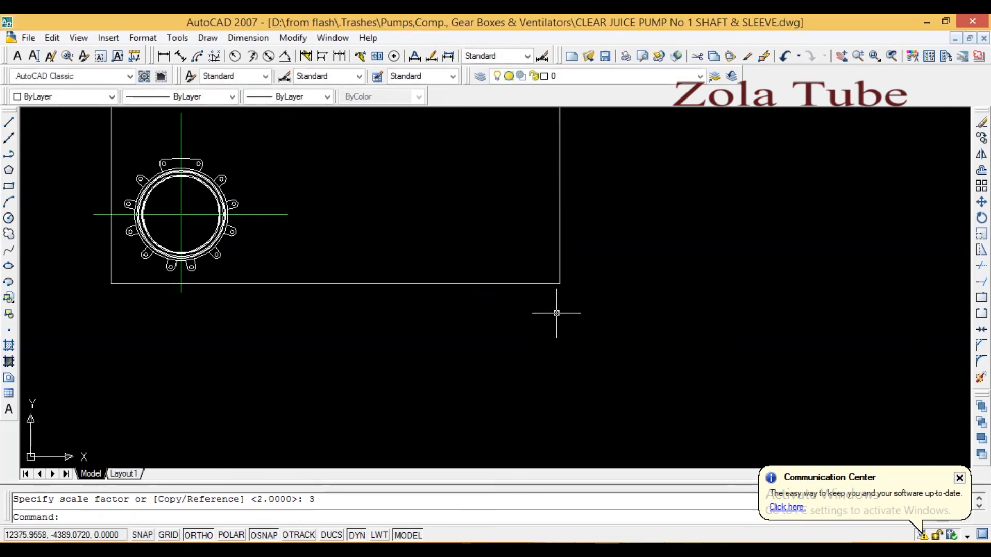
Erase the large scaled rectangle that surrounds the ring, keeping the ring and its centre lines
scroll(466, 338, down, 4)
scroll(472, 335, up, 3)
middle_drag(475, 332, 476, 308)
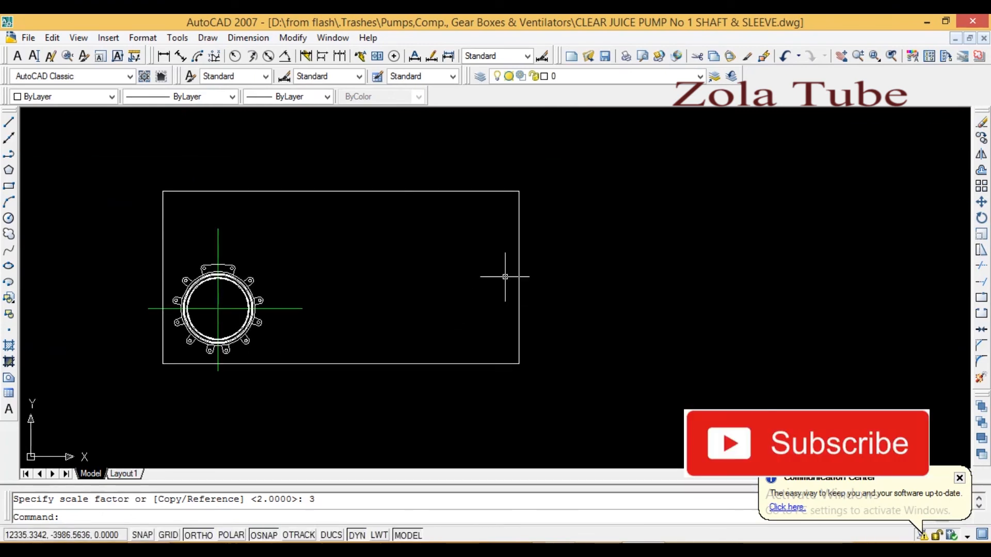
click(550, 161)
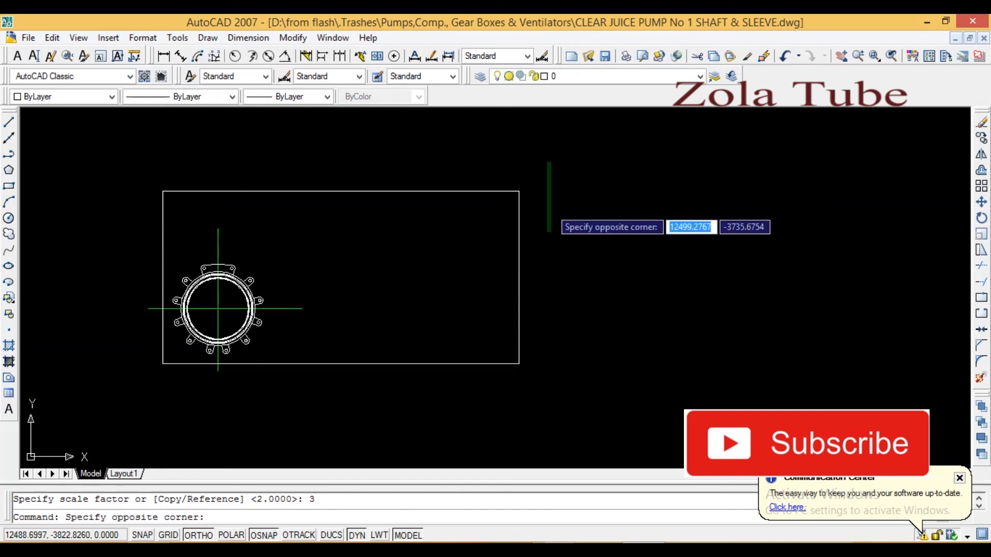
click(482, 389)
key(Delete)
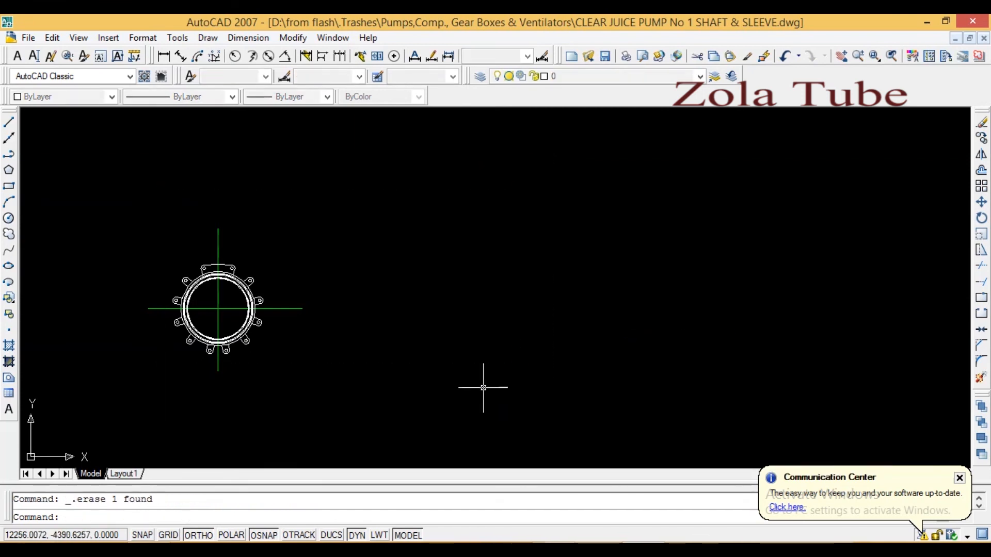